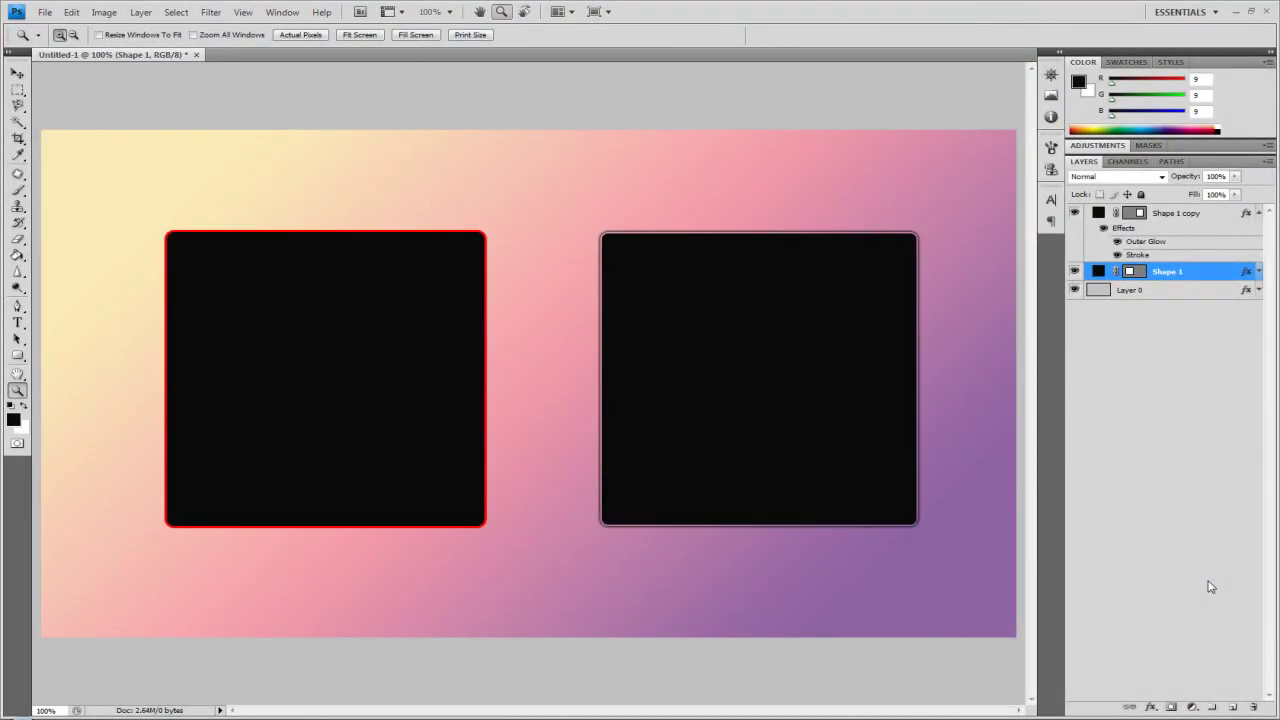
Cycle through the Shape 1 copy, Shape 1 and Layer 0 layers, switching to the Move tool.
click(1258, 222)
click(1259, 214)
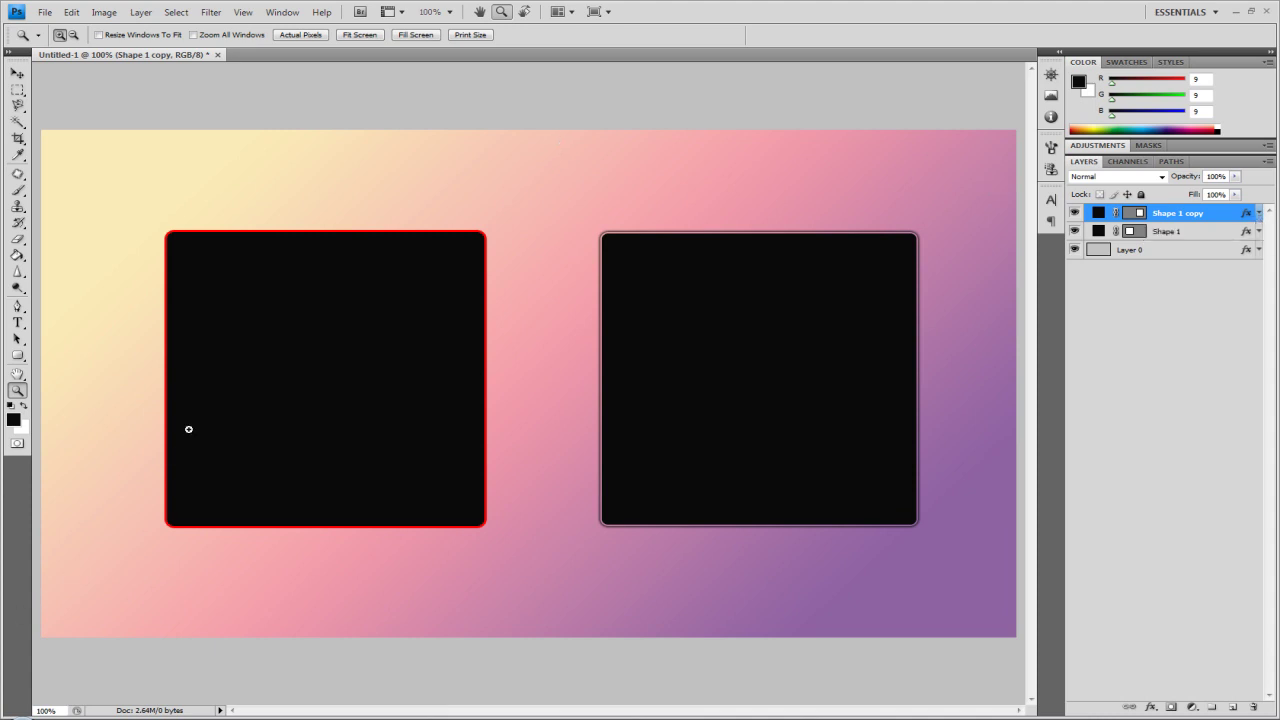
click(1191, 235)
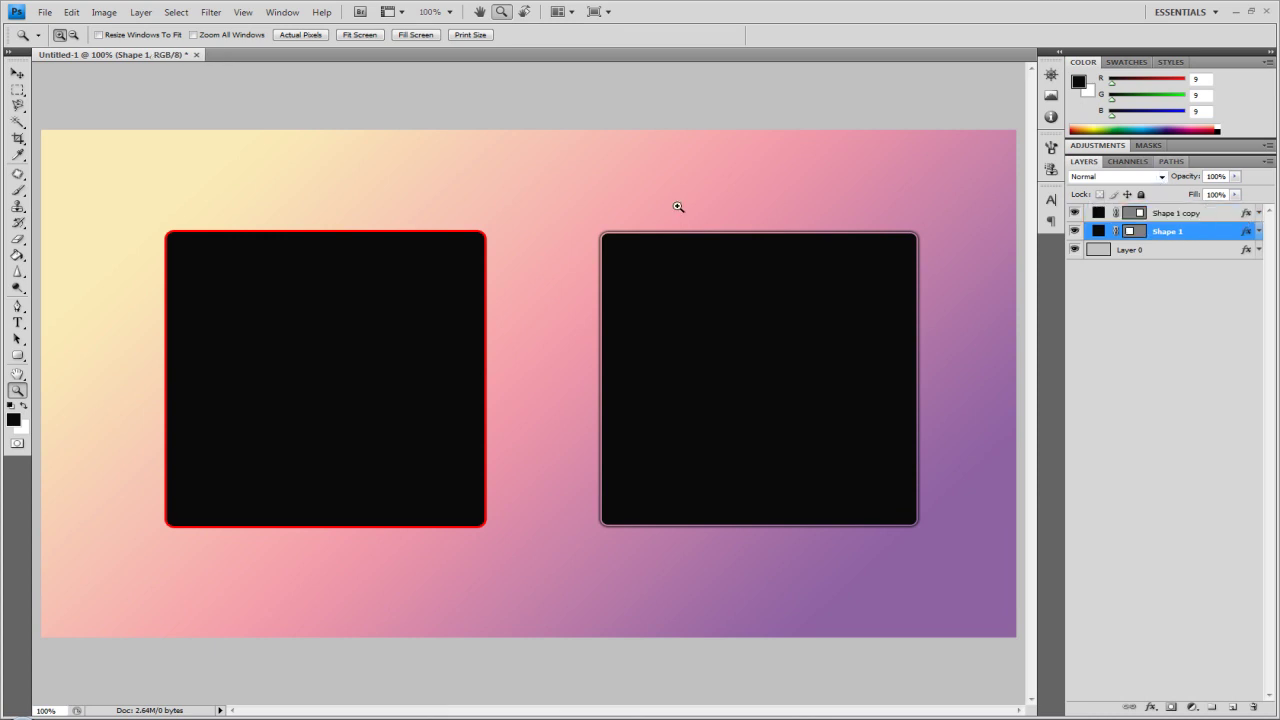
click(12, 74)
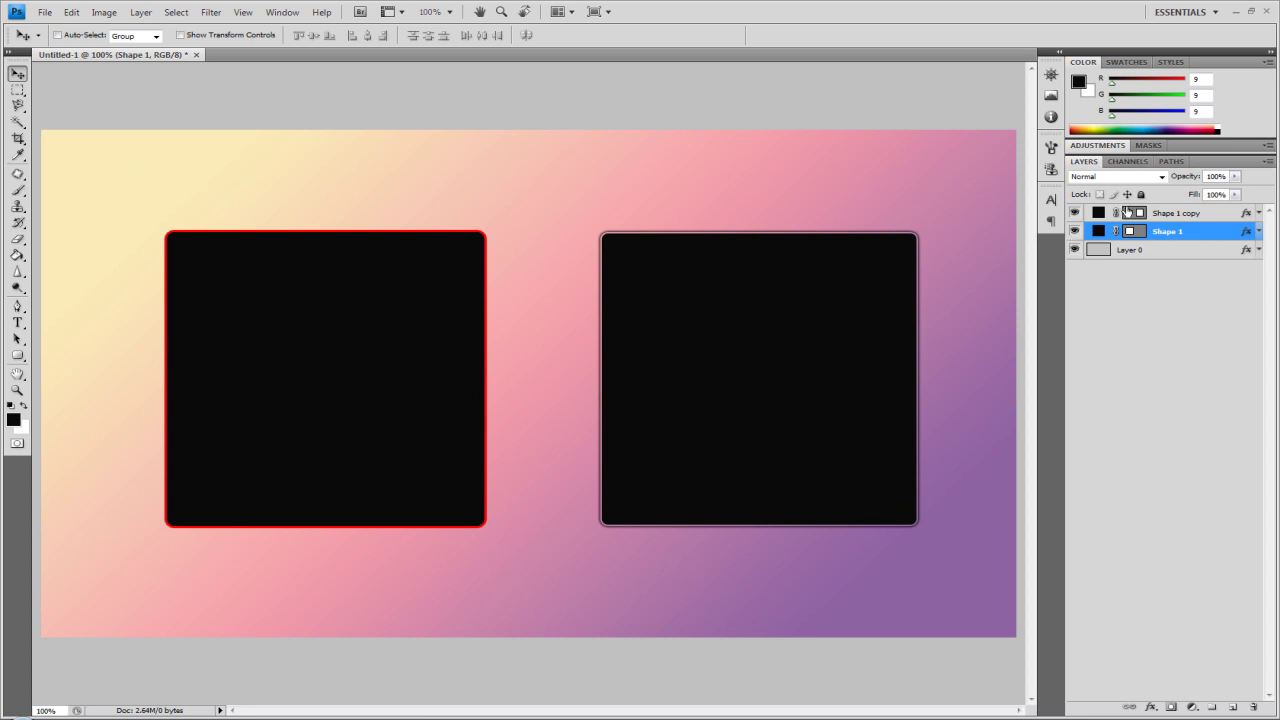
click(1214, 214)
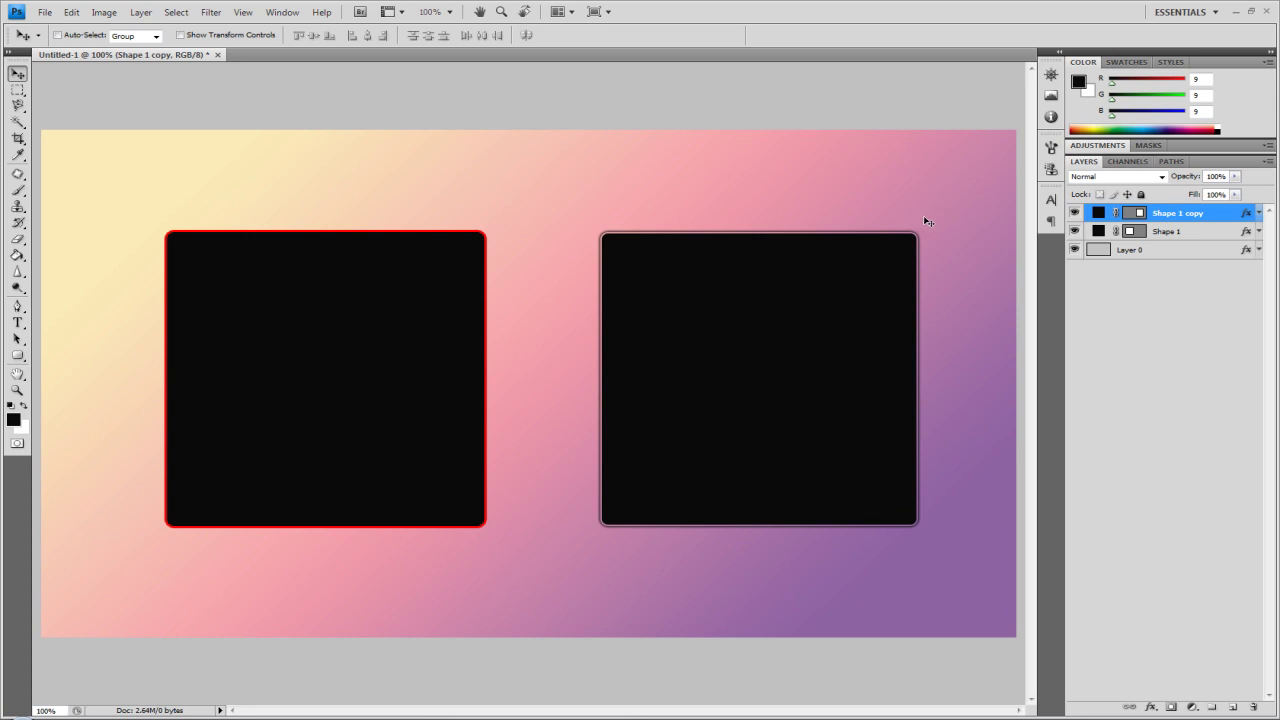
click(1175, 233)
click(1195, 214)
click(1190, 251)
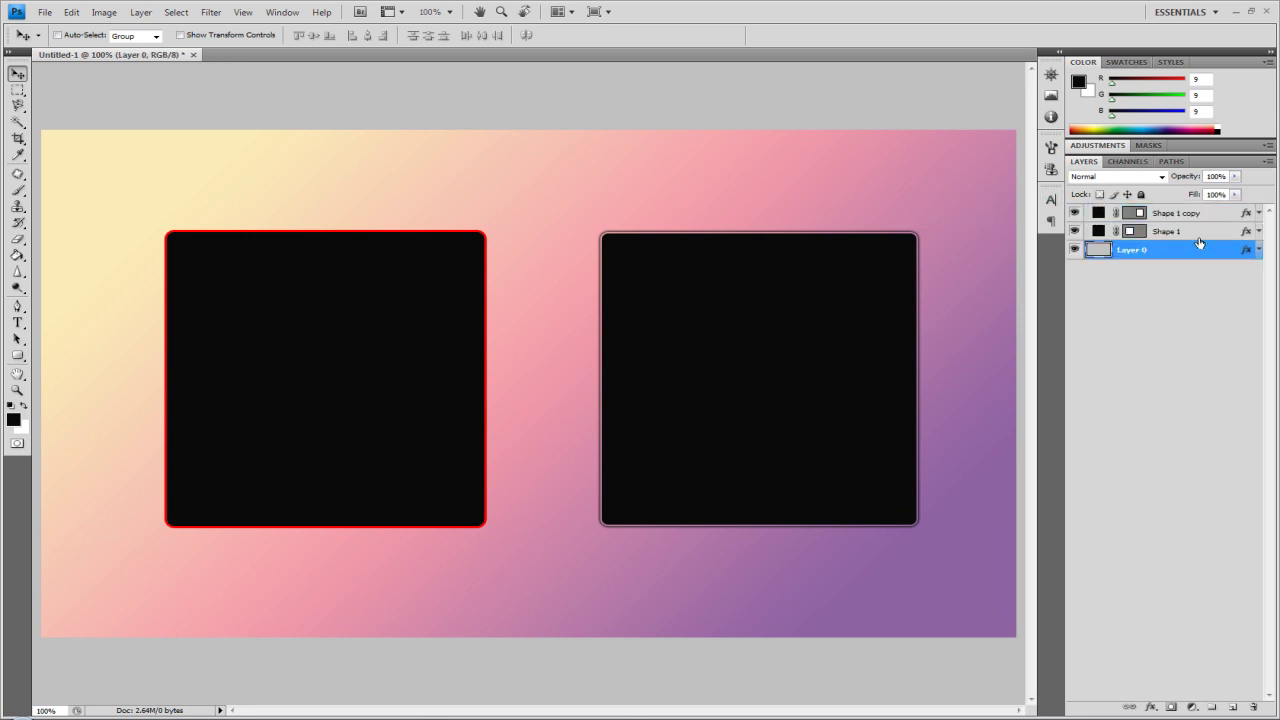
click(1206, 233)
click(1214, 221)
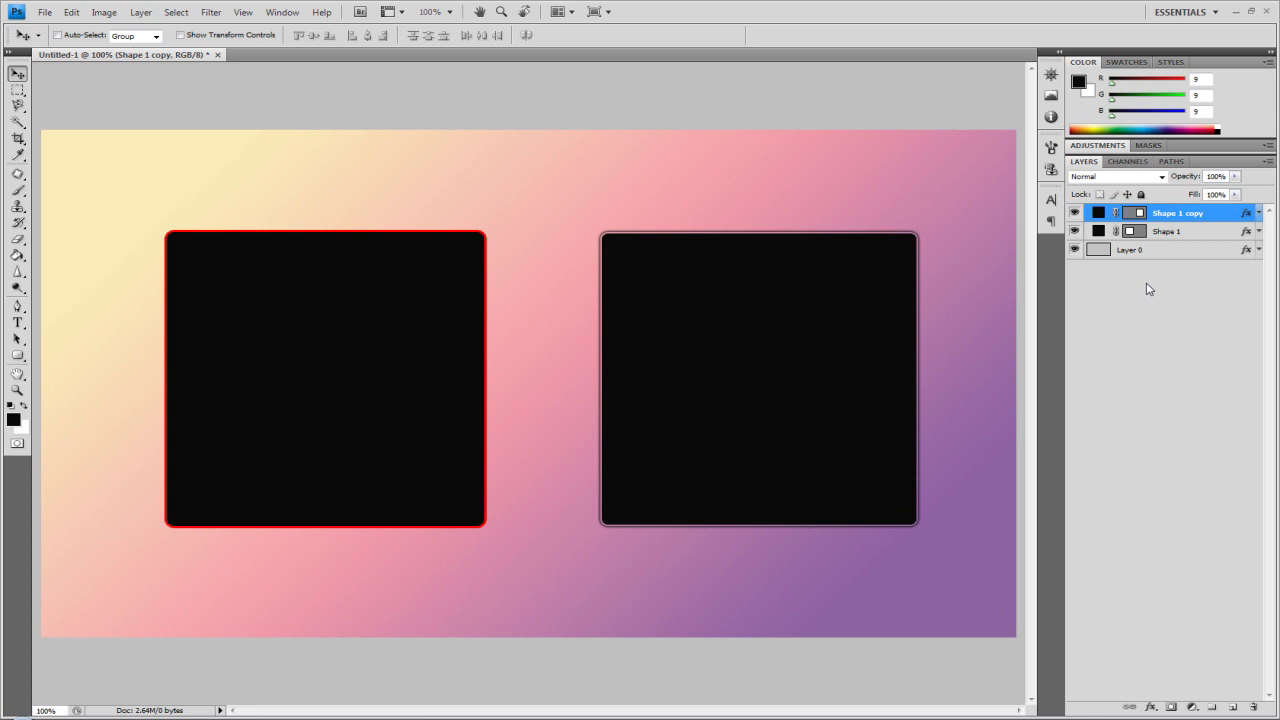
Create a new 1280×720 px blank document via File > New.
click(45, 12)
click(45, 28)
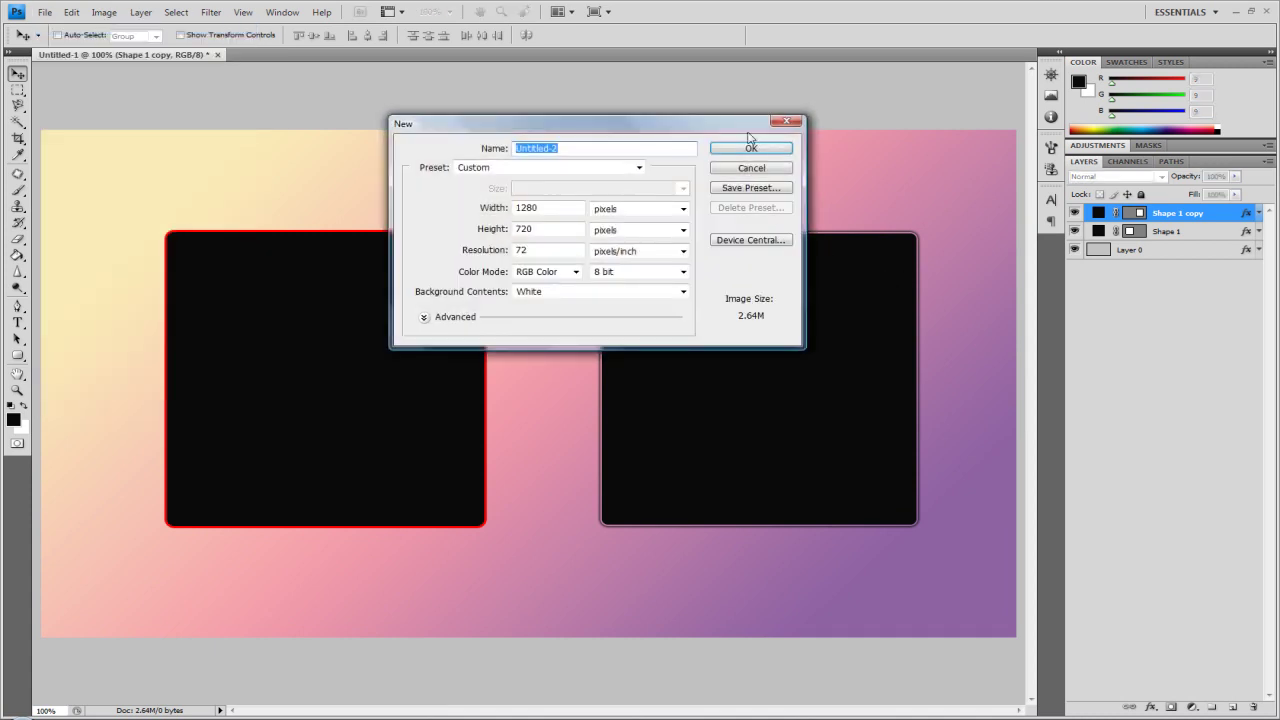
click(748, 151)
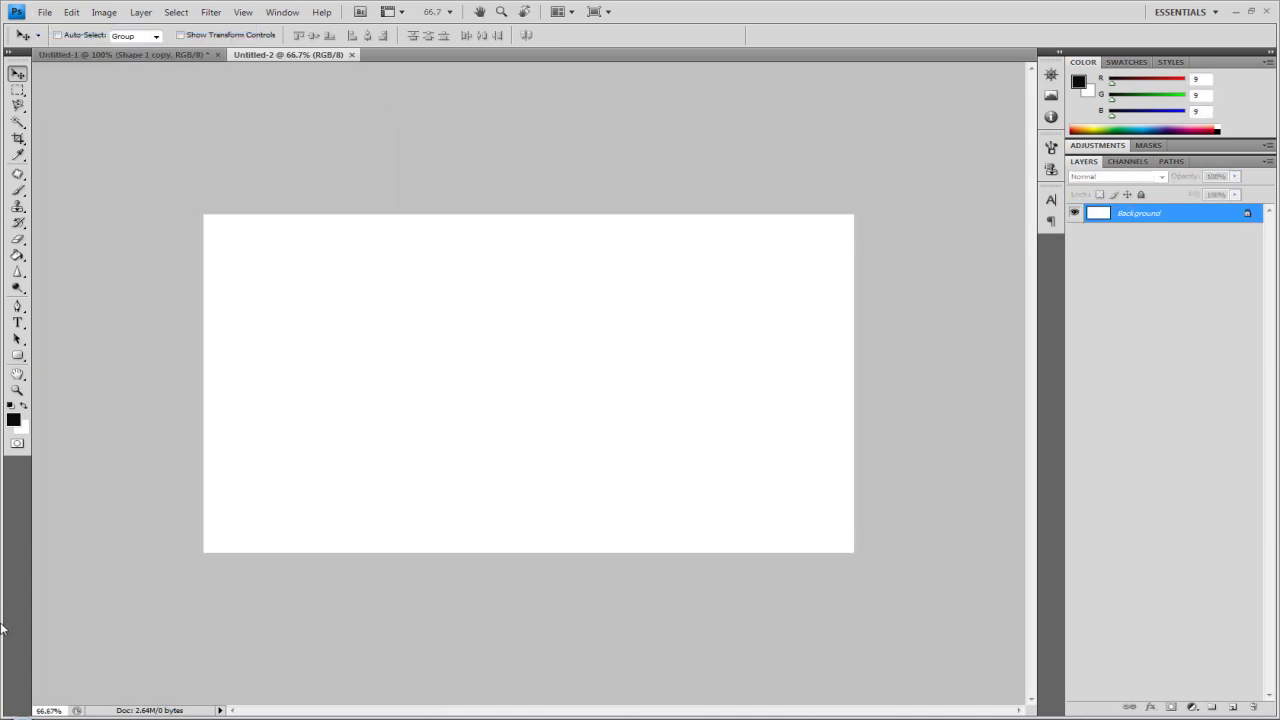
Choose the Rounded Rectangle tool and pick near-black 080808 as its colour.
click(17, 355)
click(529, 42)
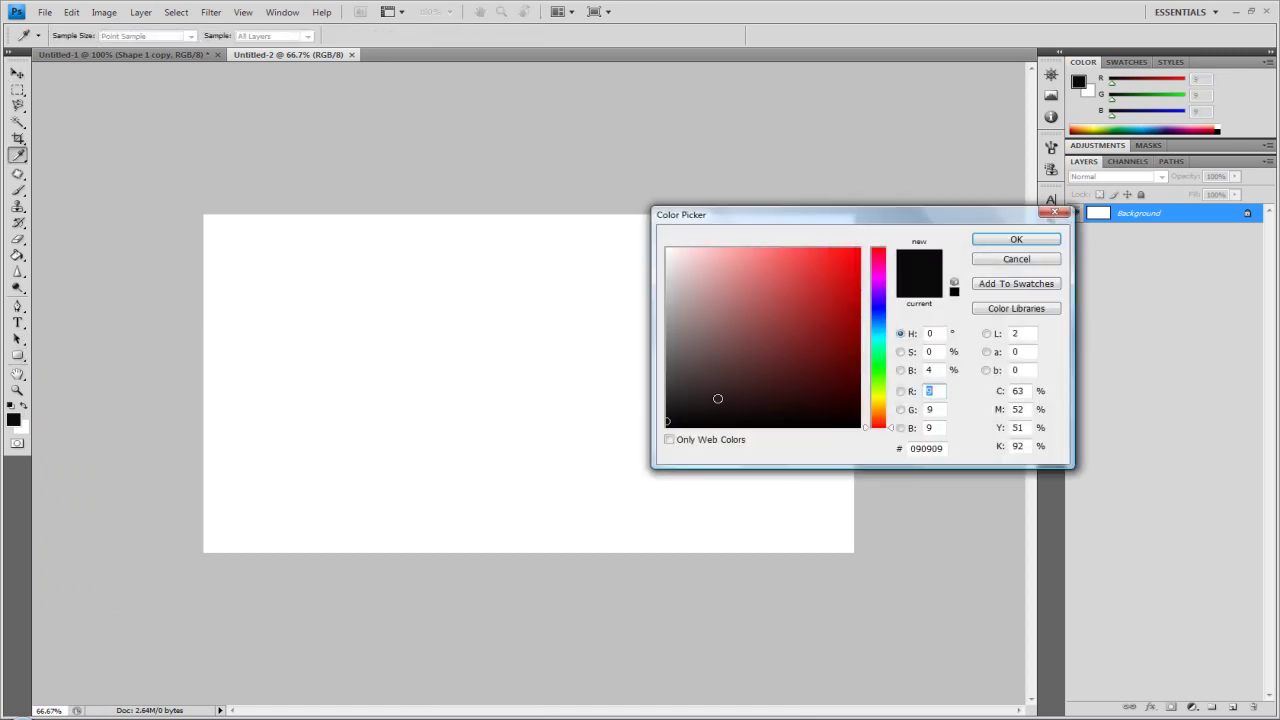
drag(714, 400, 544, 423)
Accept colour 080808, draw a black rounded rectangle on the left, and nudge it up.
click(1016, 239)
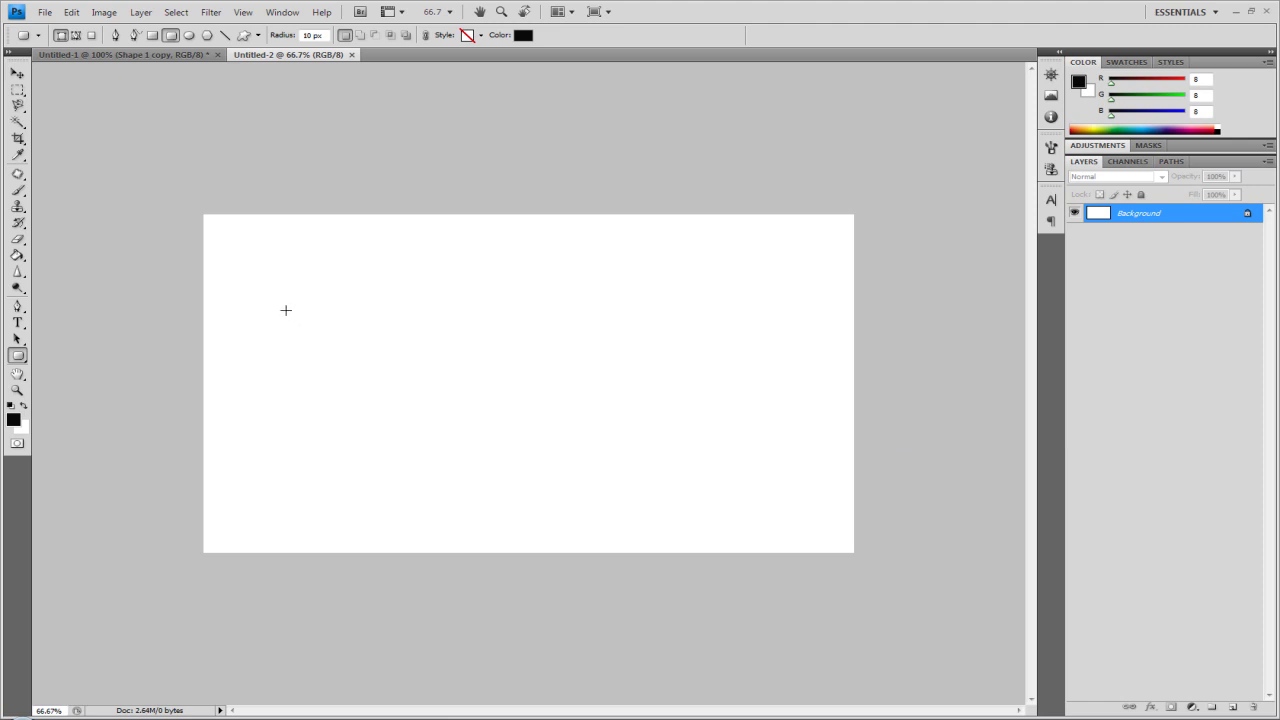
drag(280, 307, 487, 498)
click(17, 73)
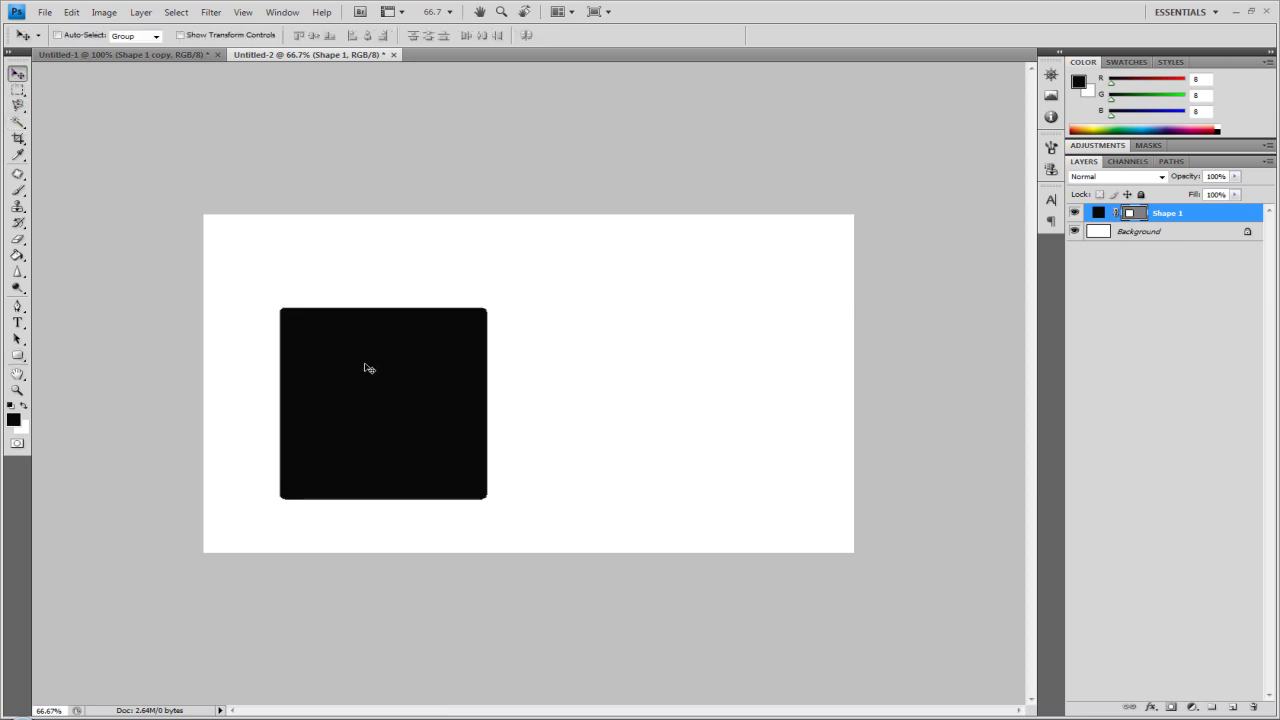
drag(369, 368, 368, 351)
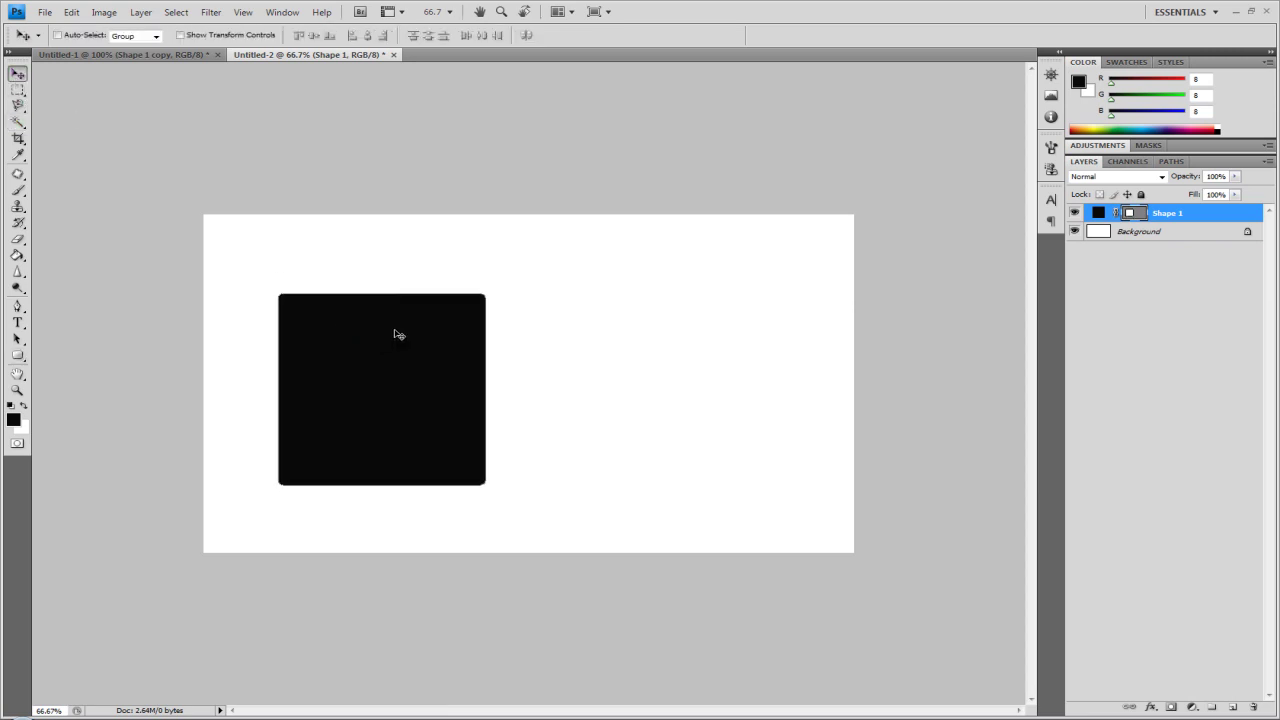
Duplicate the square, delete the original Shape 1, and move the copy toward the centre.
key(ctrl+j)
drag(396, 346, 686, 340)
click(1188, 238)
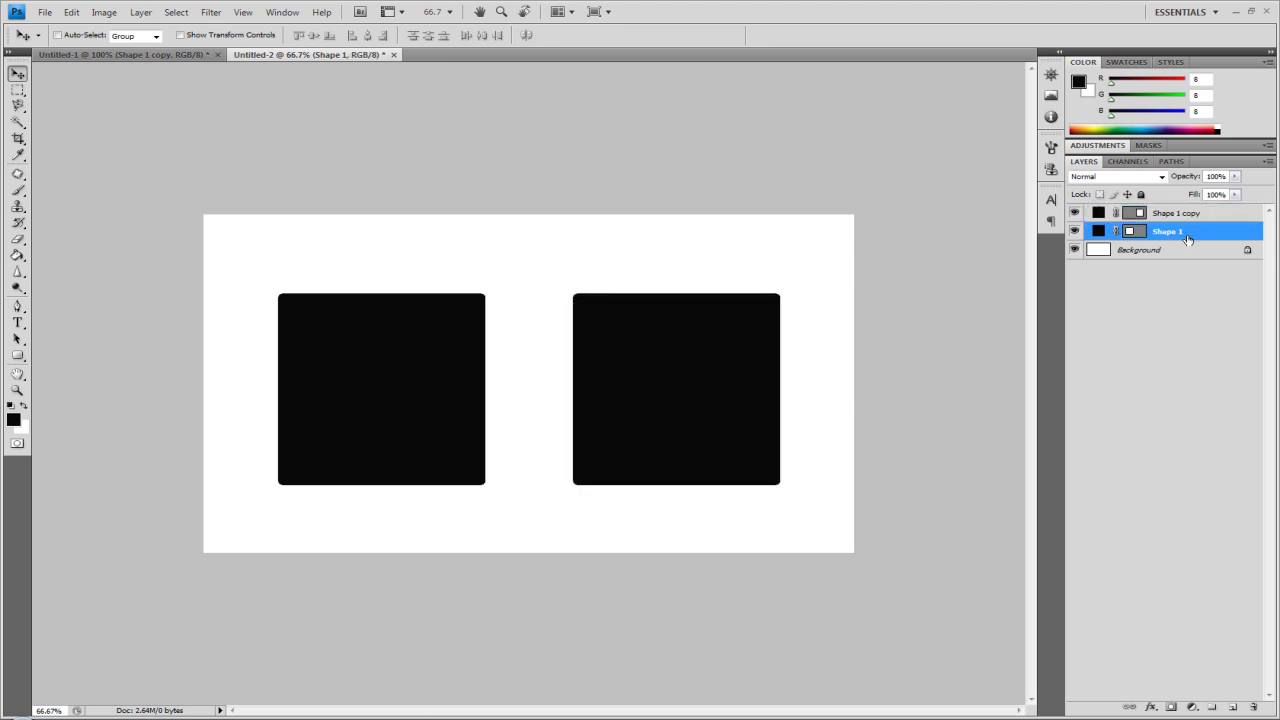
key(Delete)
key(Delete)
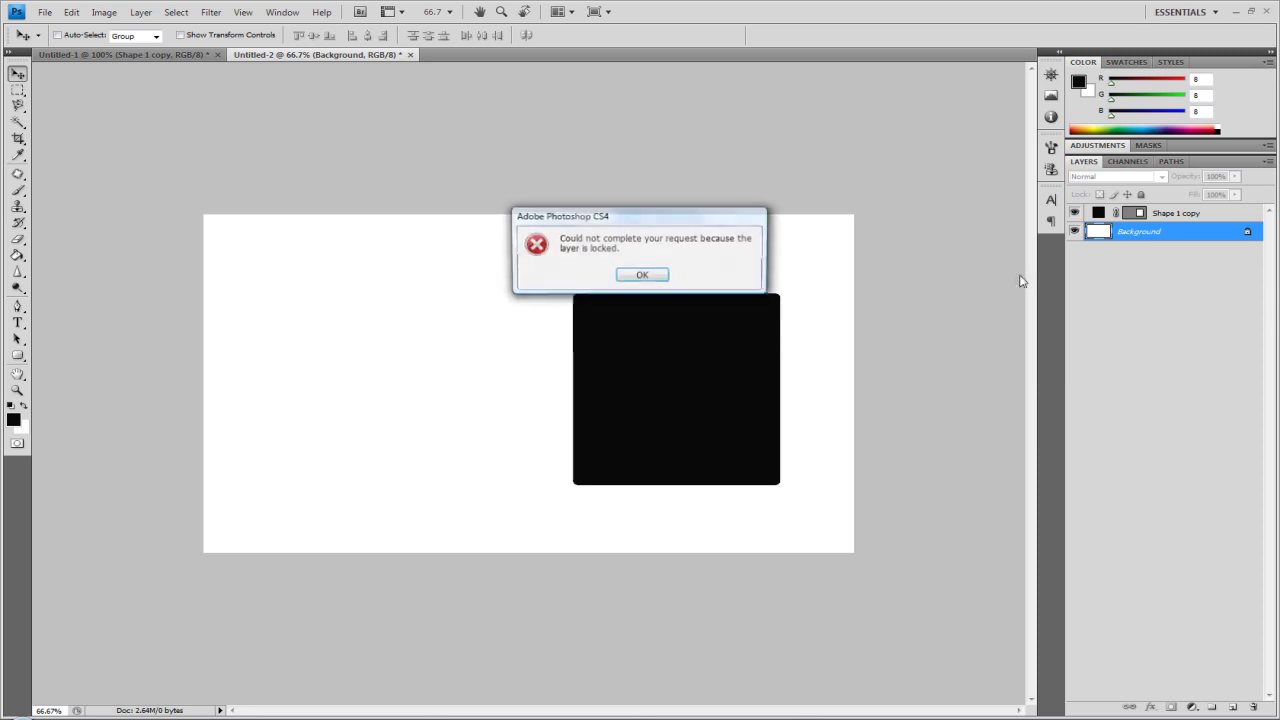
click(640, 275)
click(1167, 222)
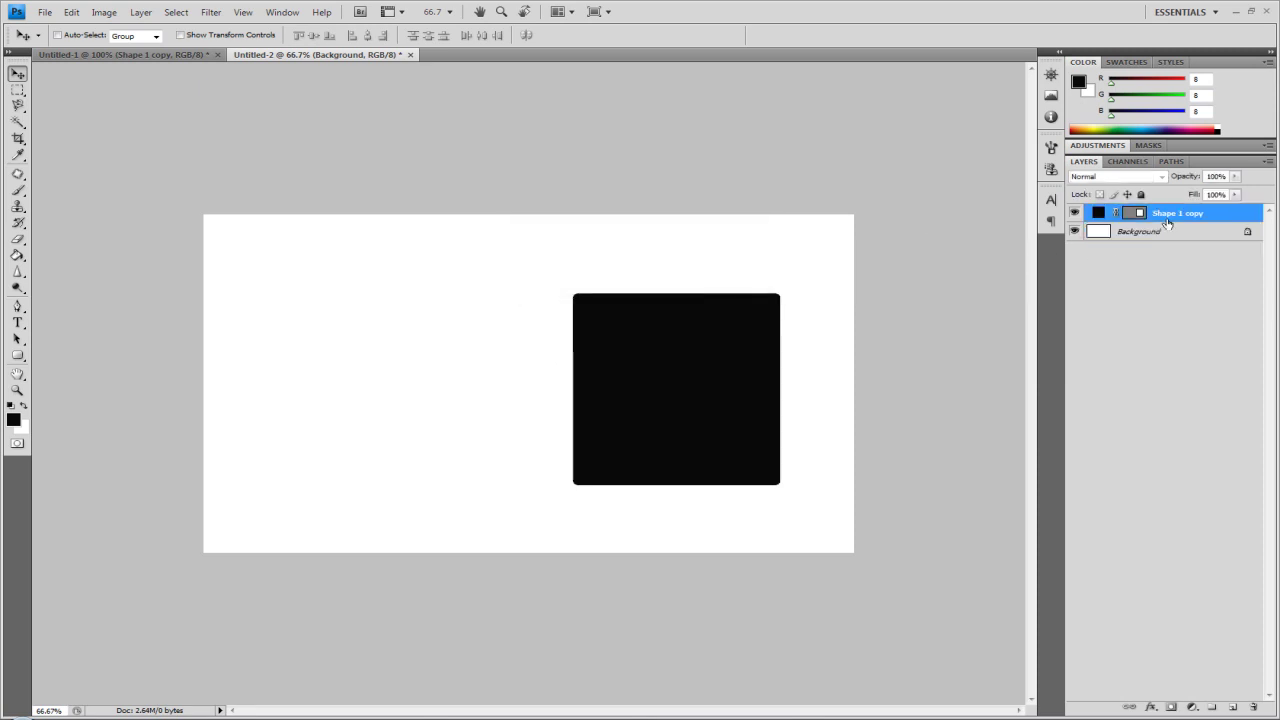
drag(651, 397, 524, 379)
Free Transform the square to 142.4%, centre it, then start converting the Background layer.
click(70, 12)
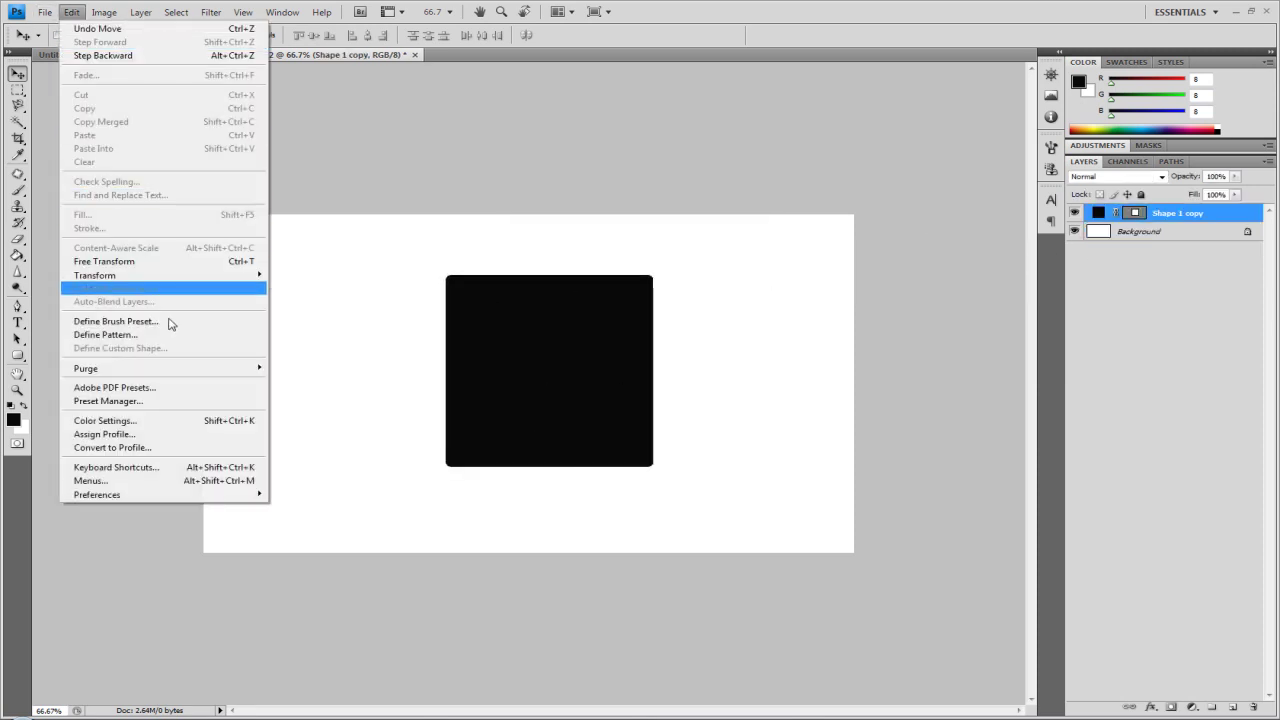
click(160, 261)
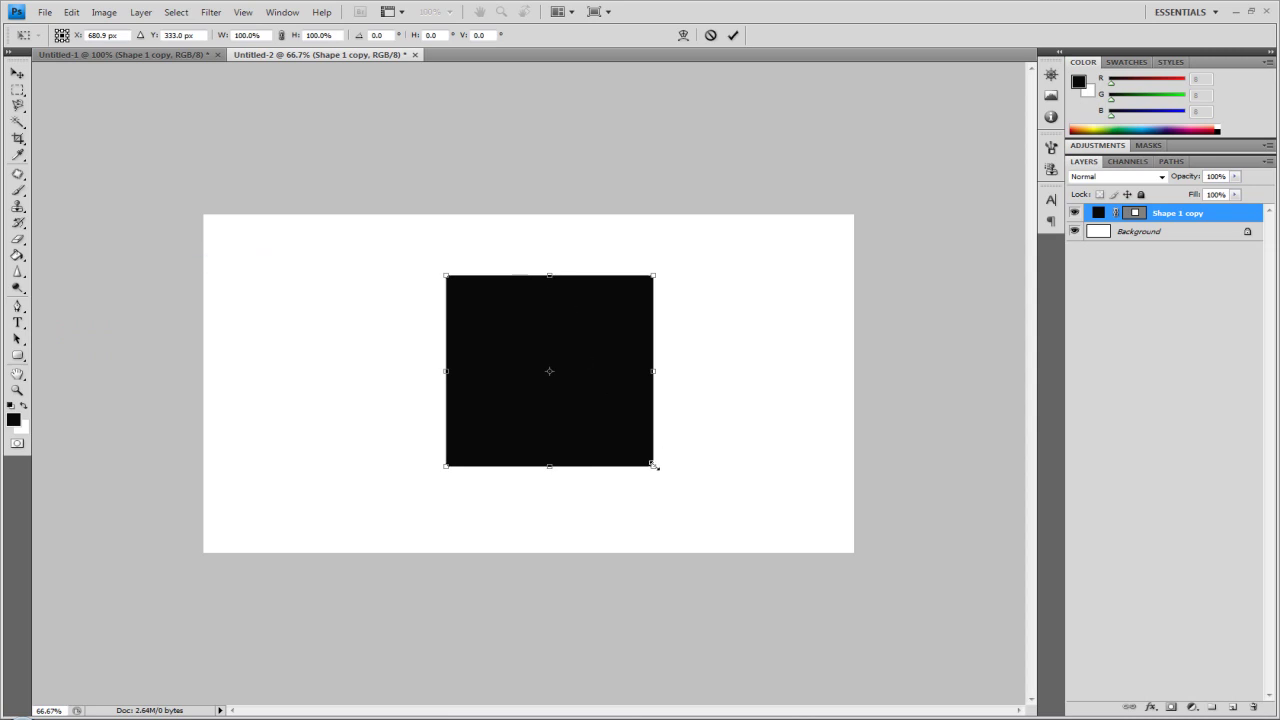
drag(653, 465, 738, 551)
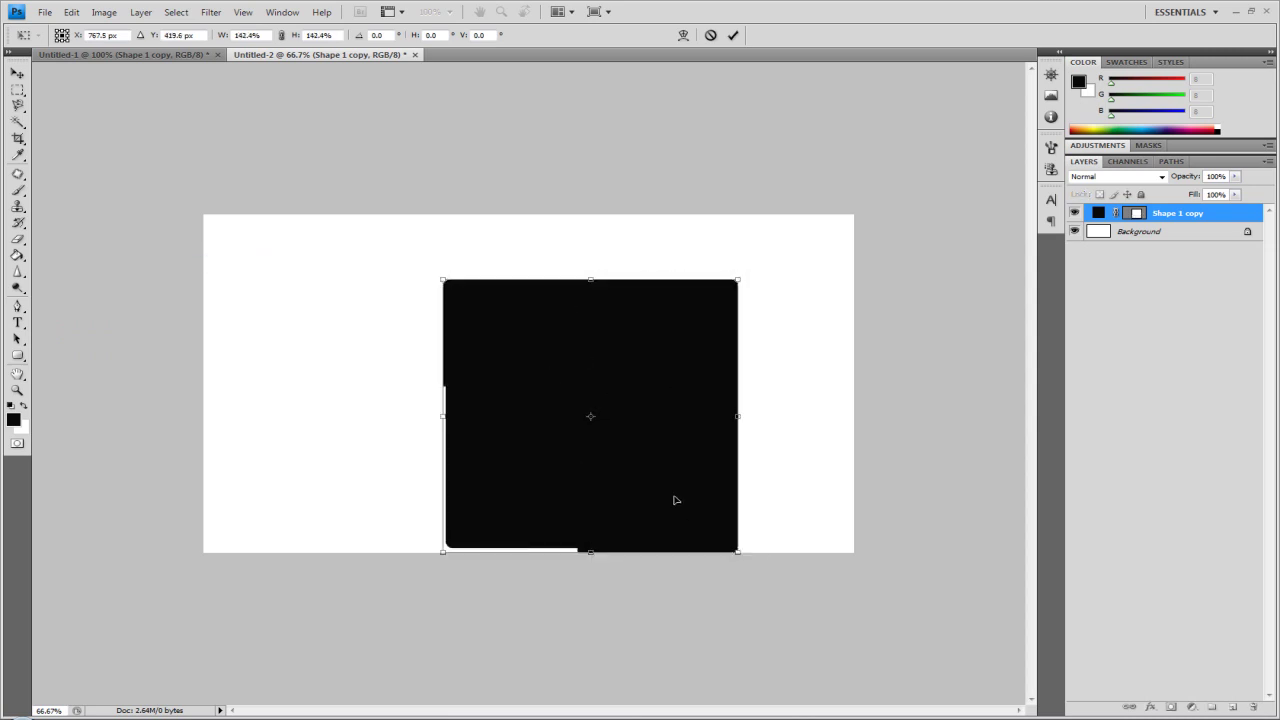
drag(675, 500, 638, 481)
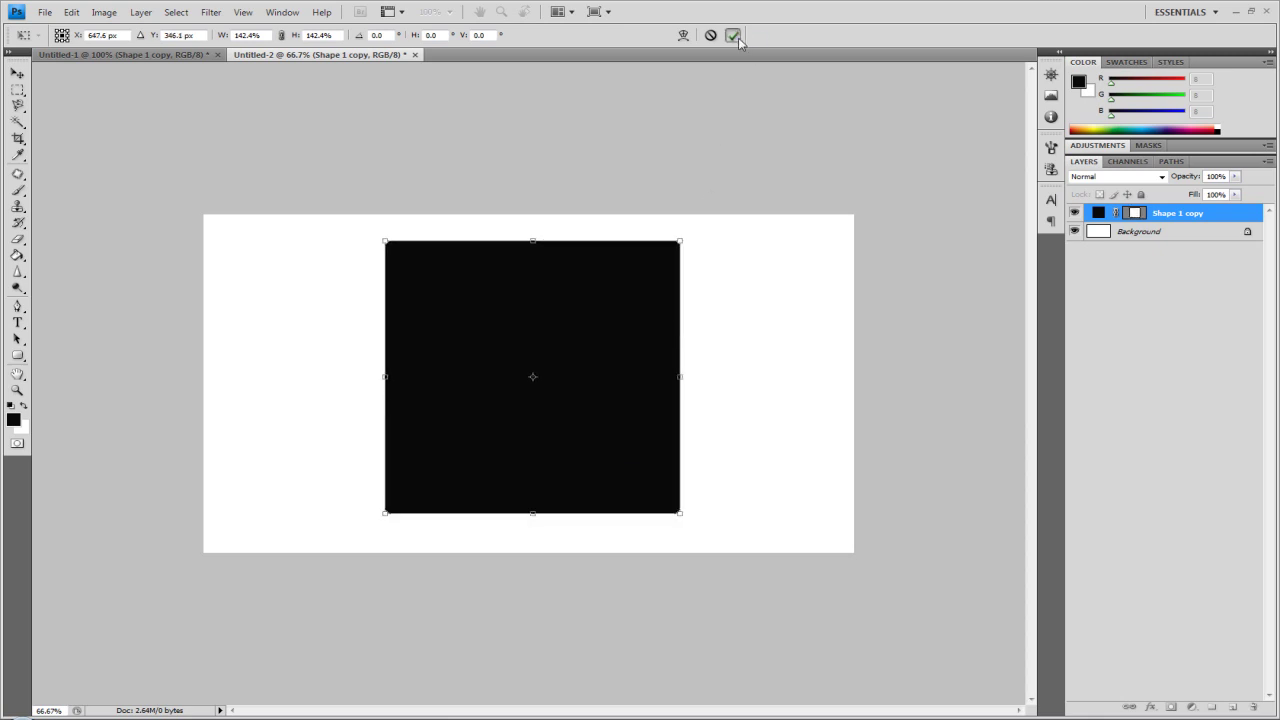
click(736, 38)
double_click(1145, 232)
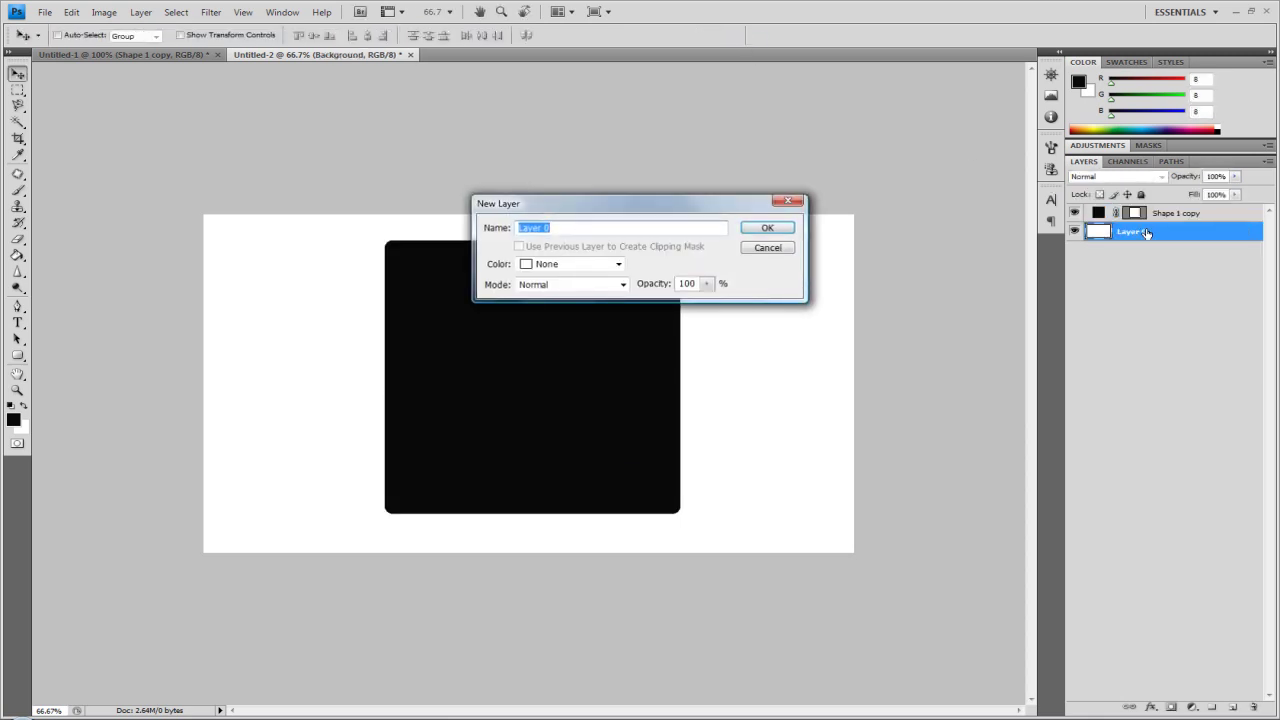
Convert the Background into Layer 0 and open its Layer Style settings.
key(Return)
right_click(1145, 232)
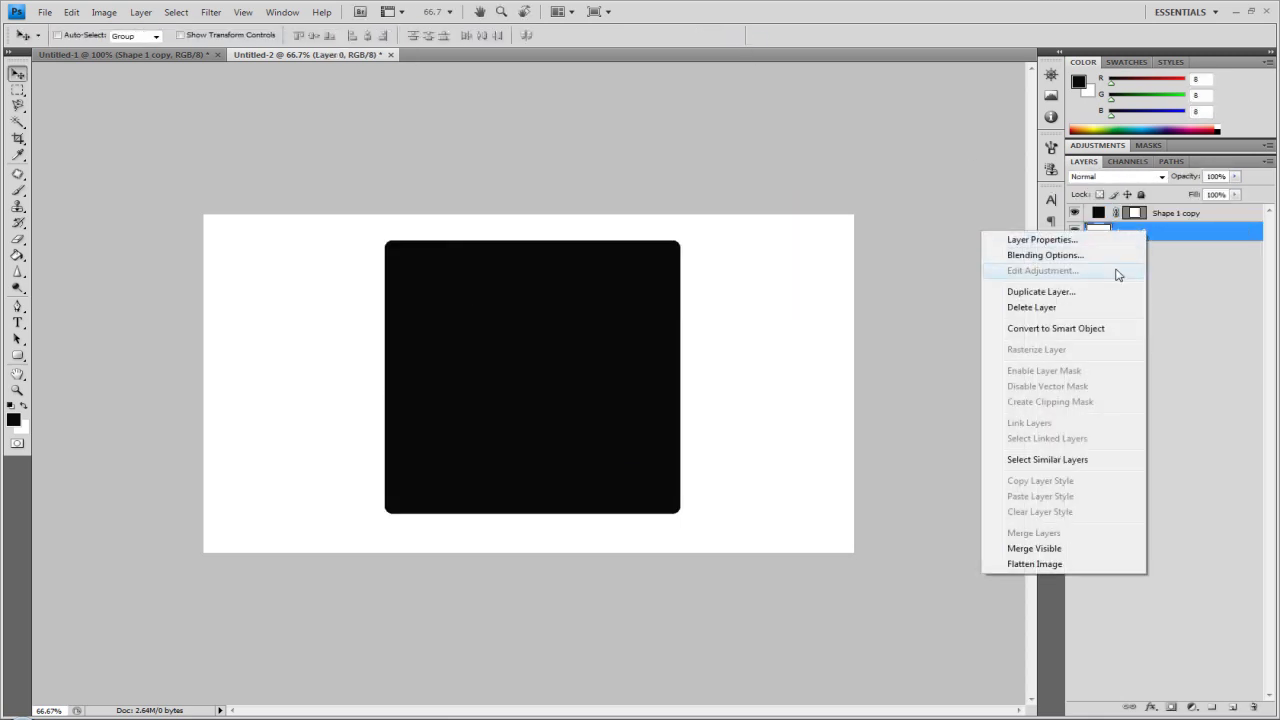
click(1045, 255)
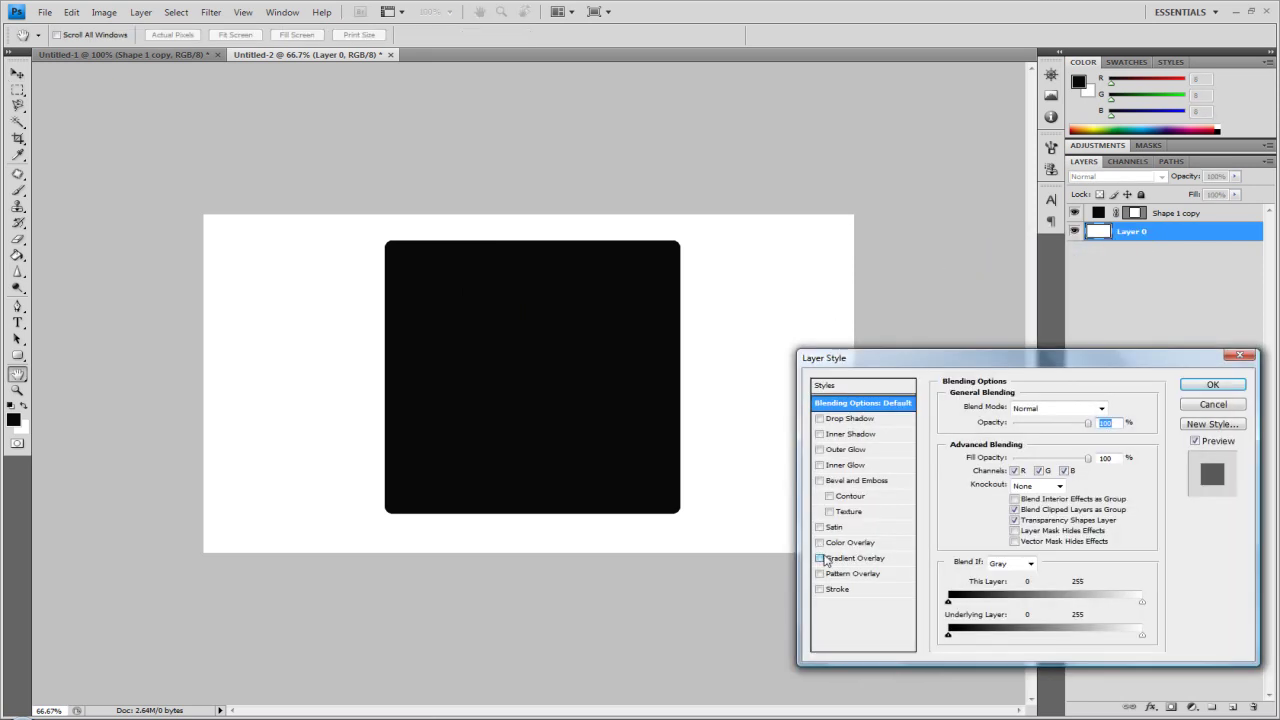
Add a purple-blue-green Gradient Overlay angled at -45° to Layer 0.
click(822, 558)
click(1084, 438)
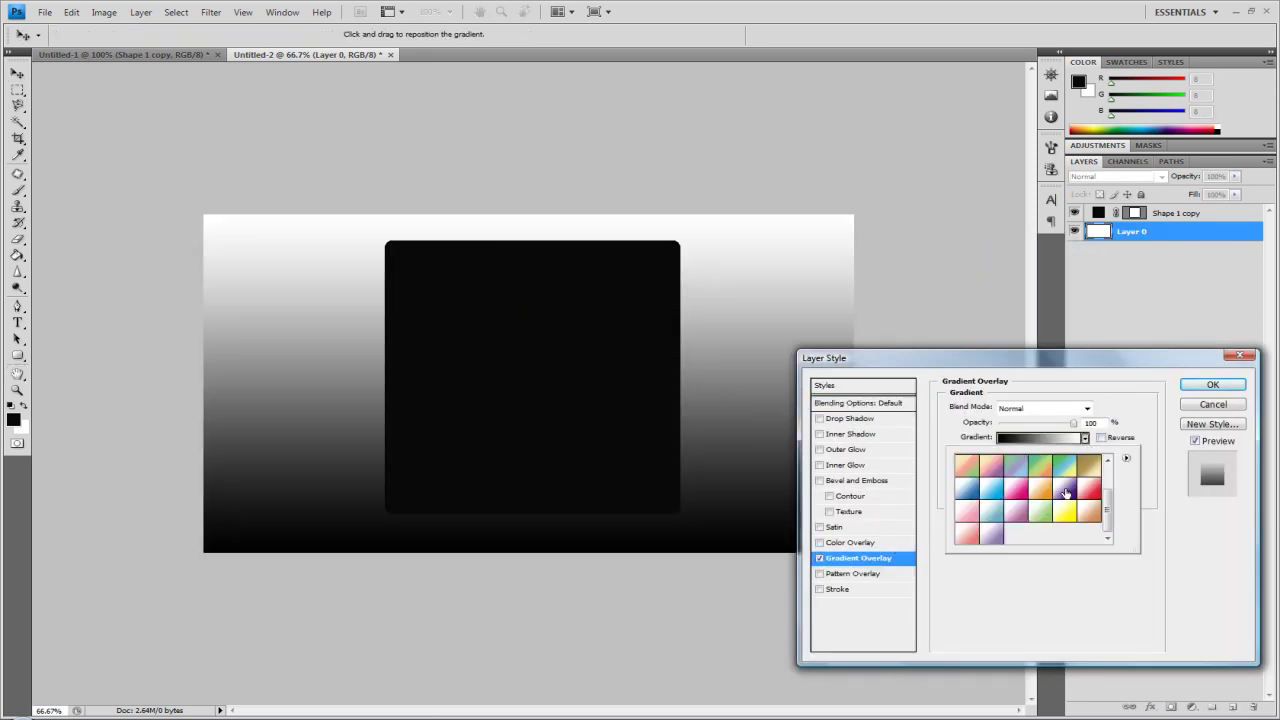
scroll(1108, 503, up, 1)
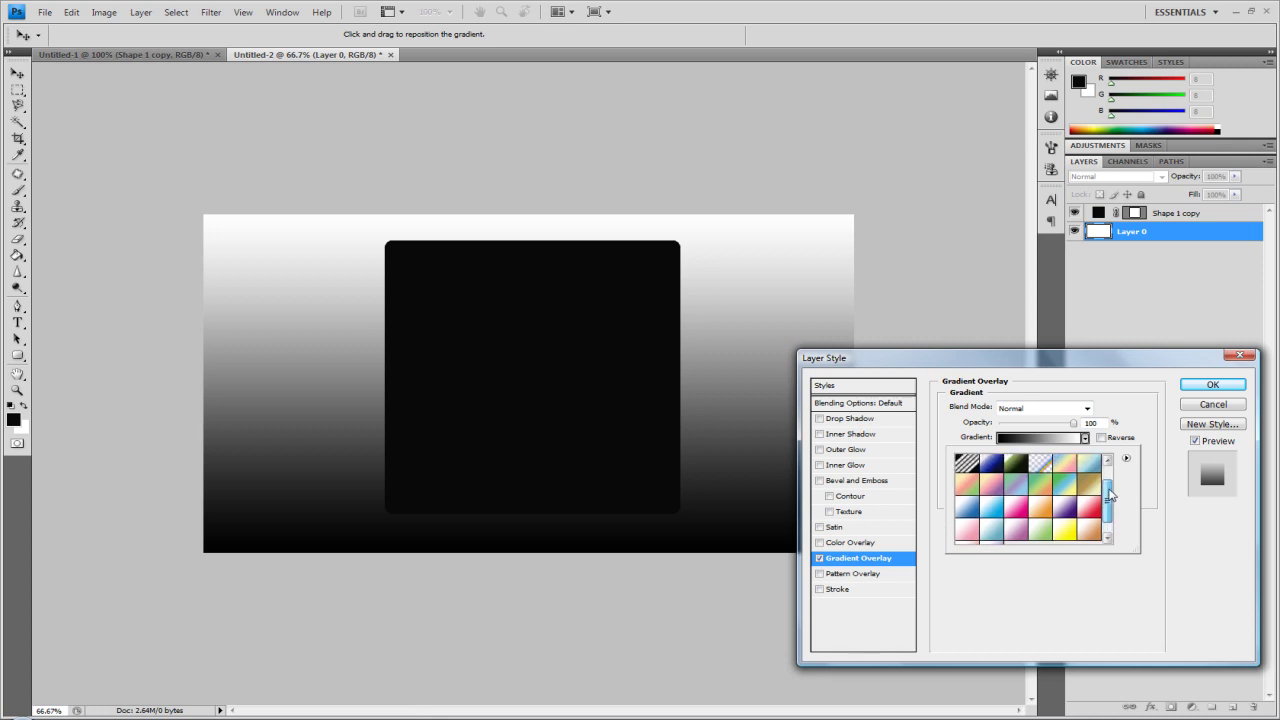
click(1020, 489)
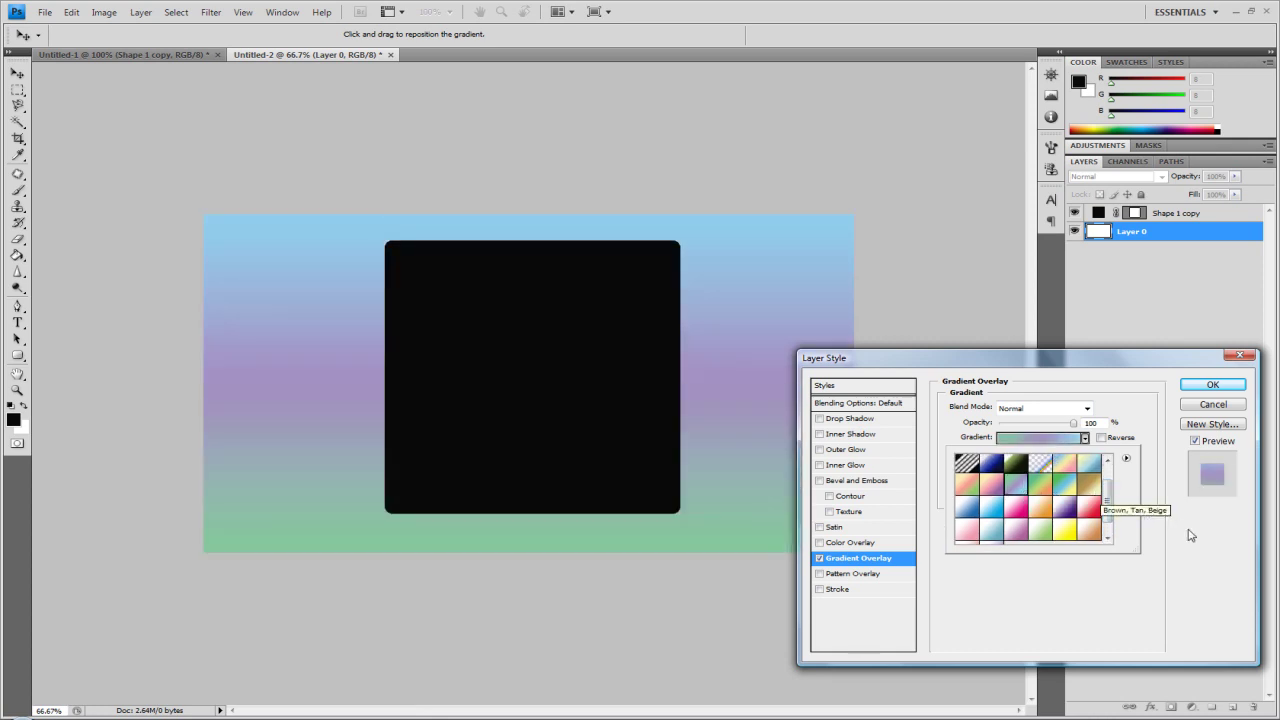
key(Return)
click(1046, 478)
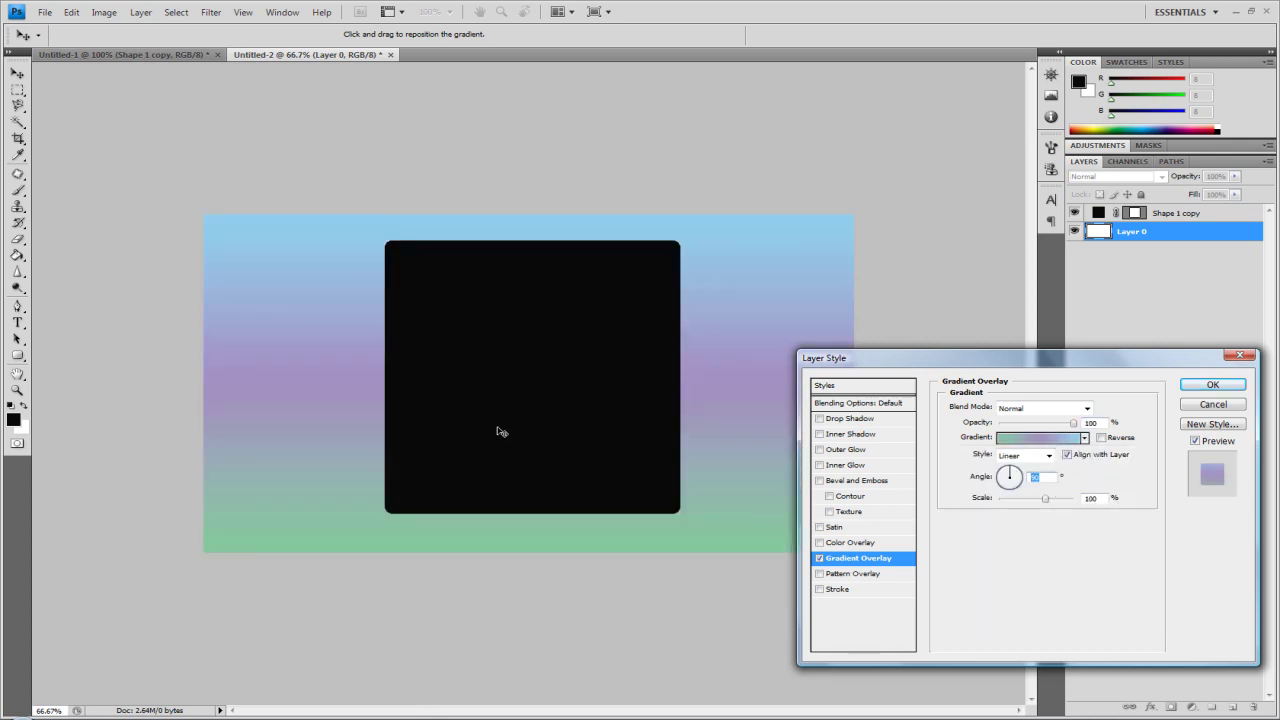
text(-45)
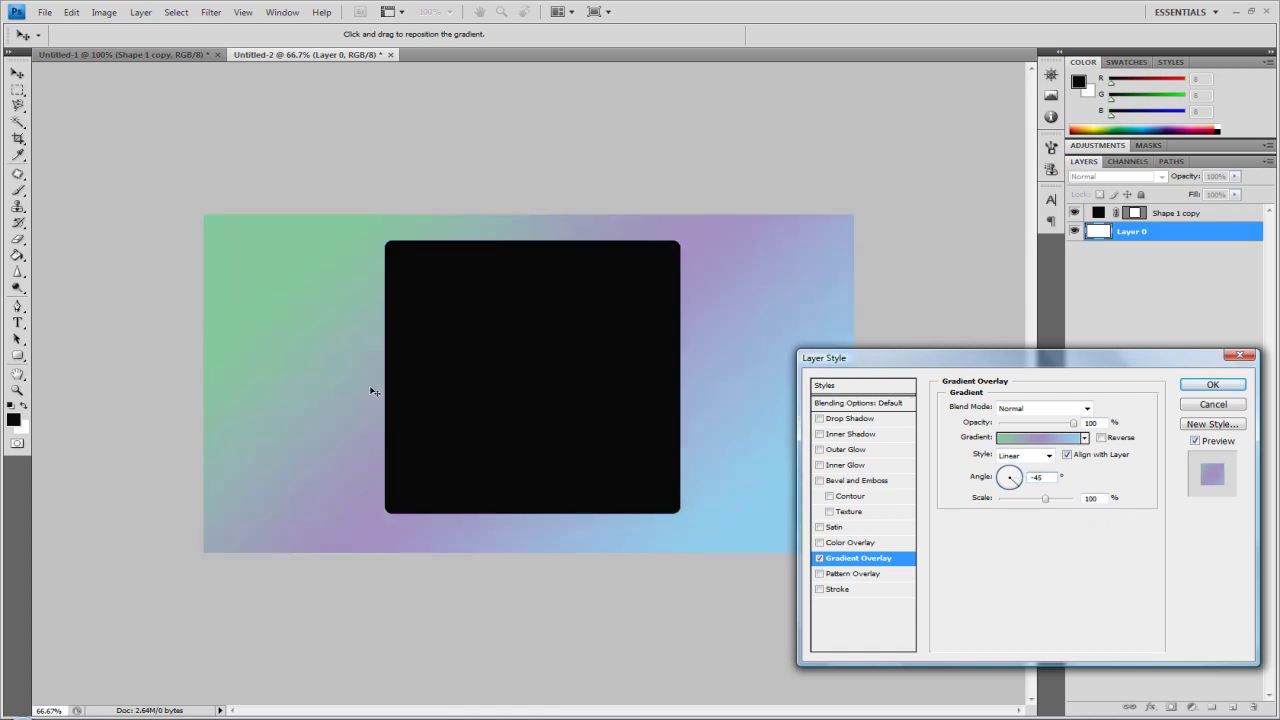
click(1212, 385)
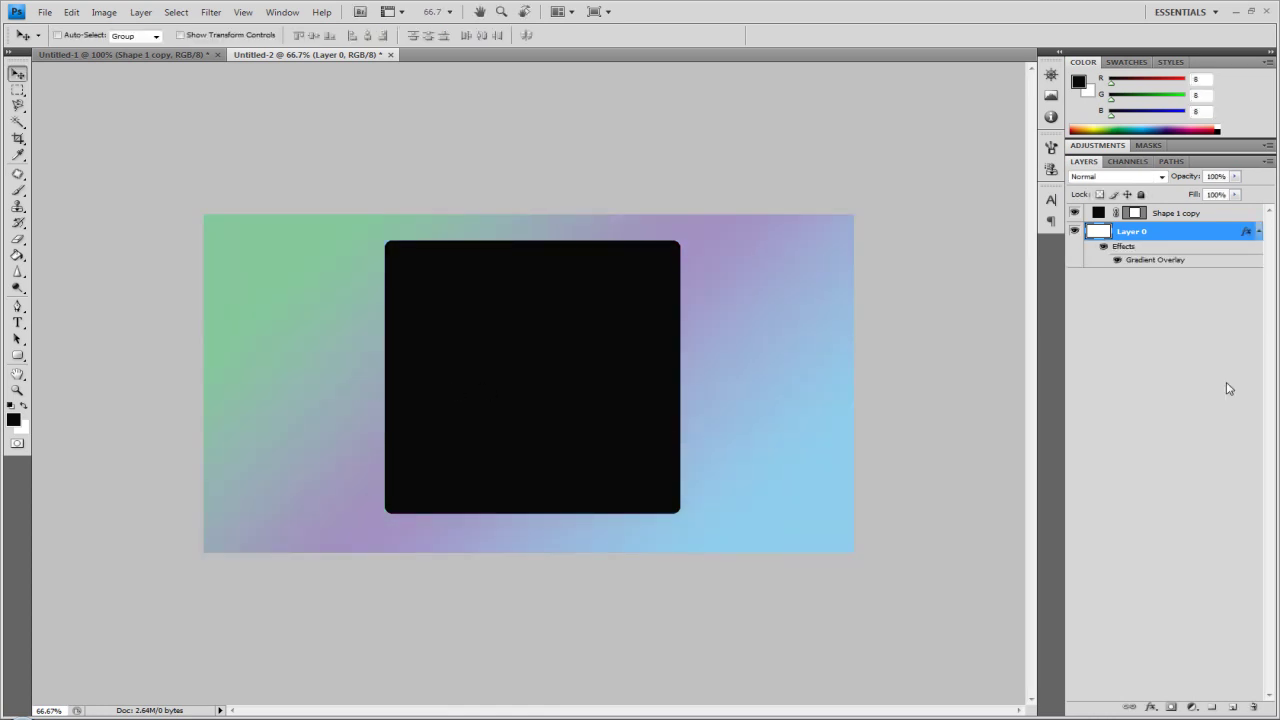
Set the view to Actual Pixels (100%) with the Zoom tool.
click(18, 389)
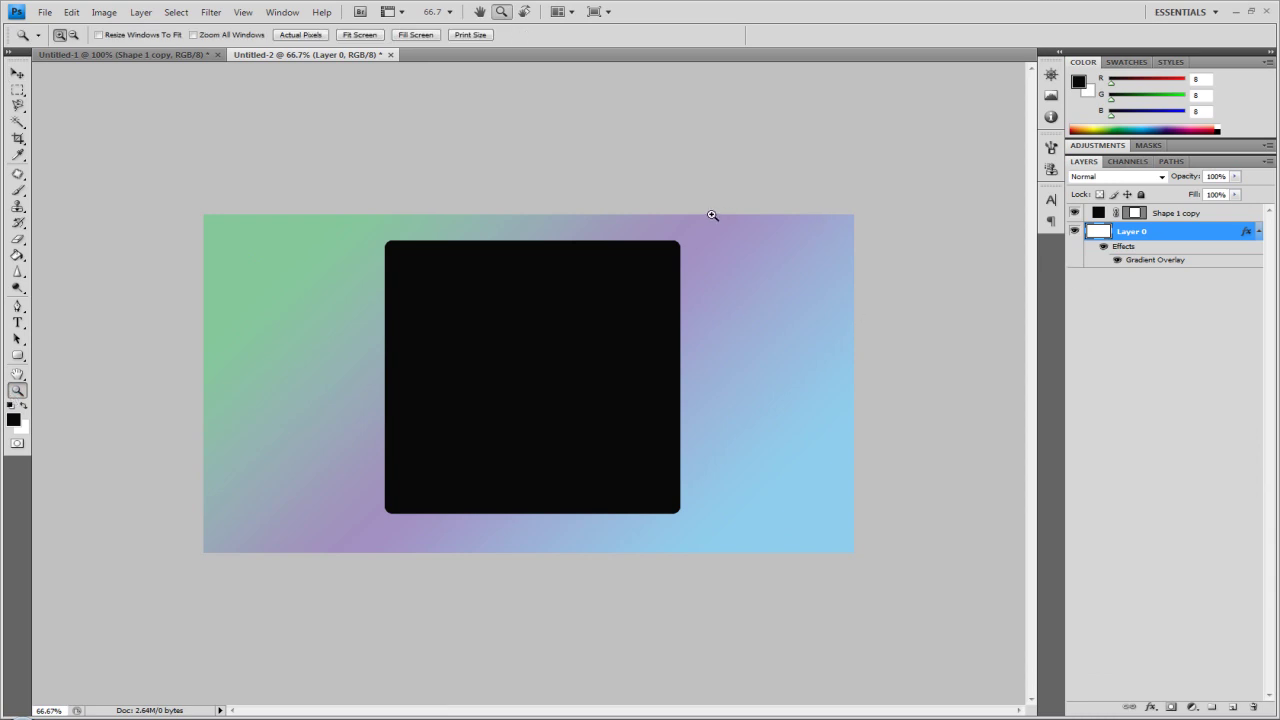
right_click(515, 248)
click(550, 277)
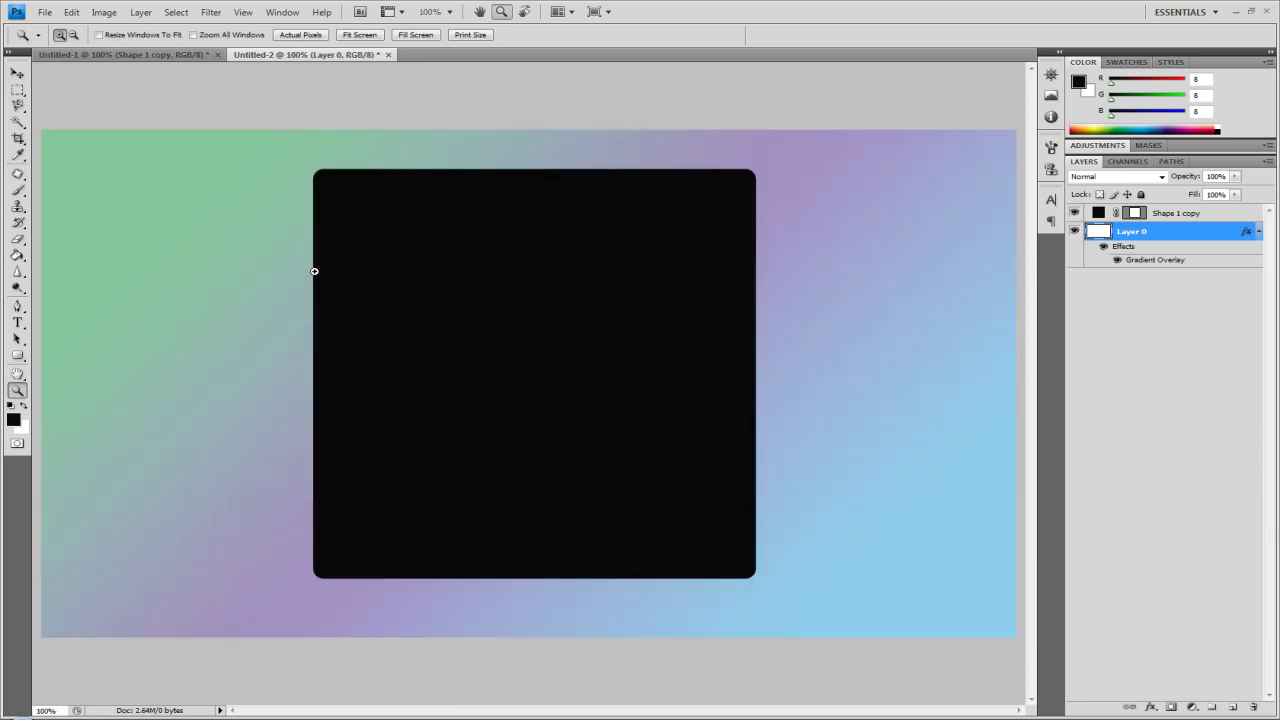
Select the Shape 1 copy layer, dismissing its Layer Properties without changes.
click(1203, 215)
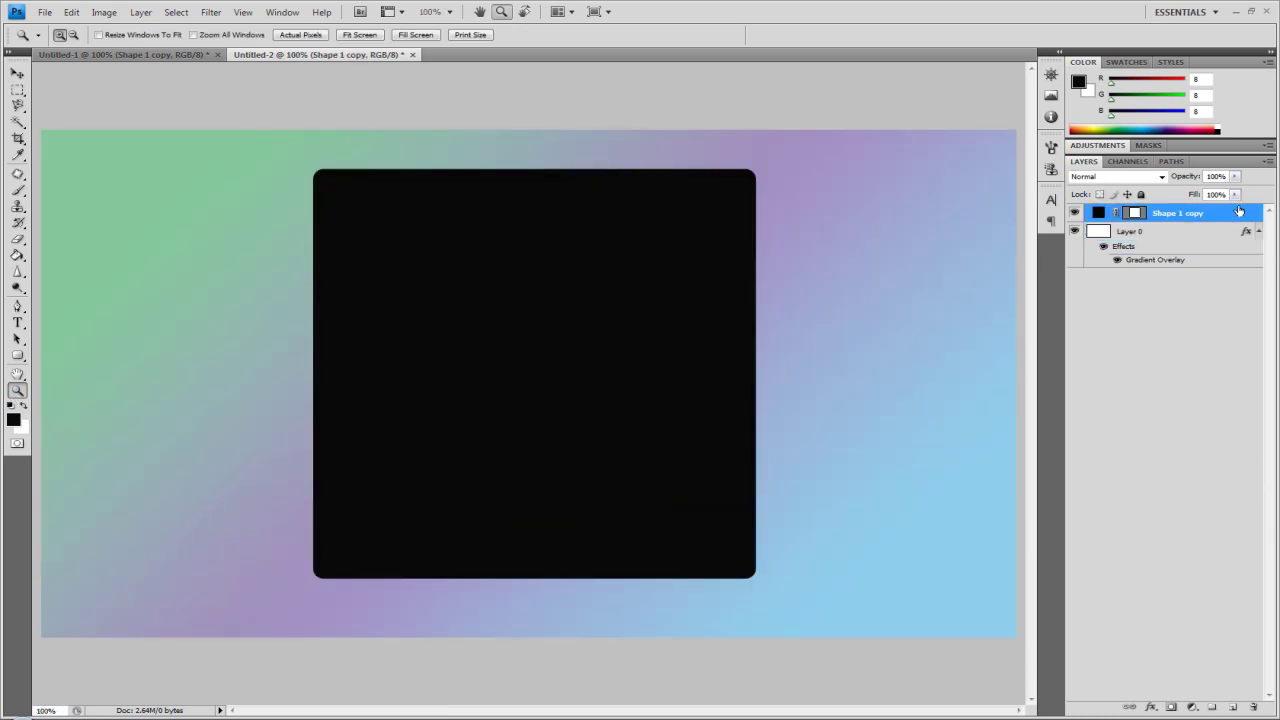
right_click(1247, 211)
click(1160, 214)
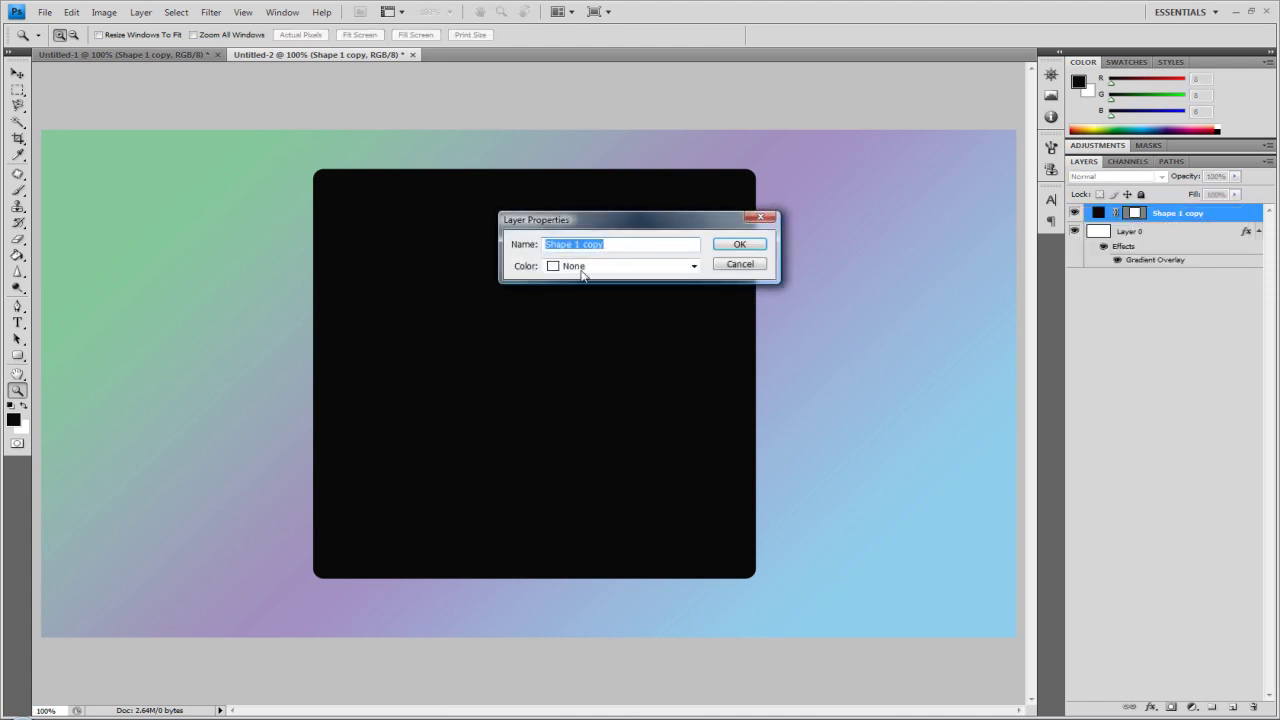
click(740, 264)
right_click(1180, 218)
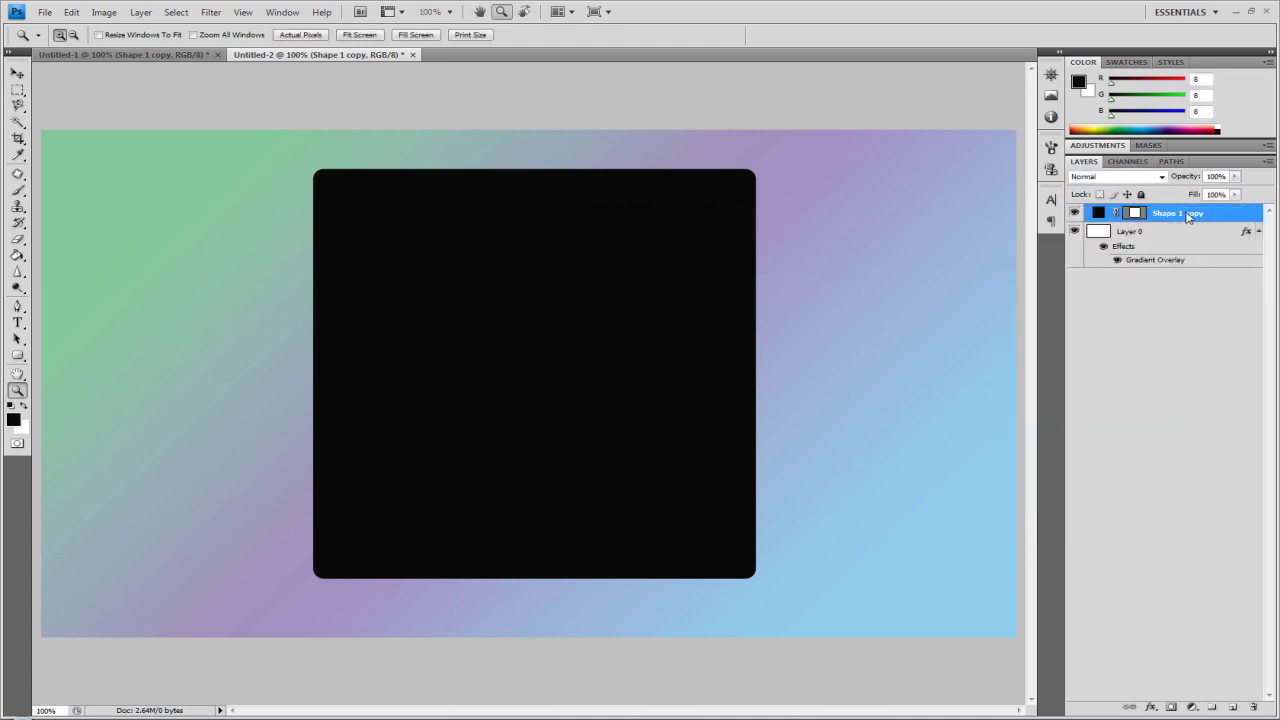
right_click(1190, 216)
Enable Outer Glow on the square in Normal blend mode with a black colour.
click(1137, 246)
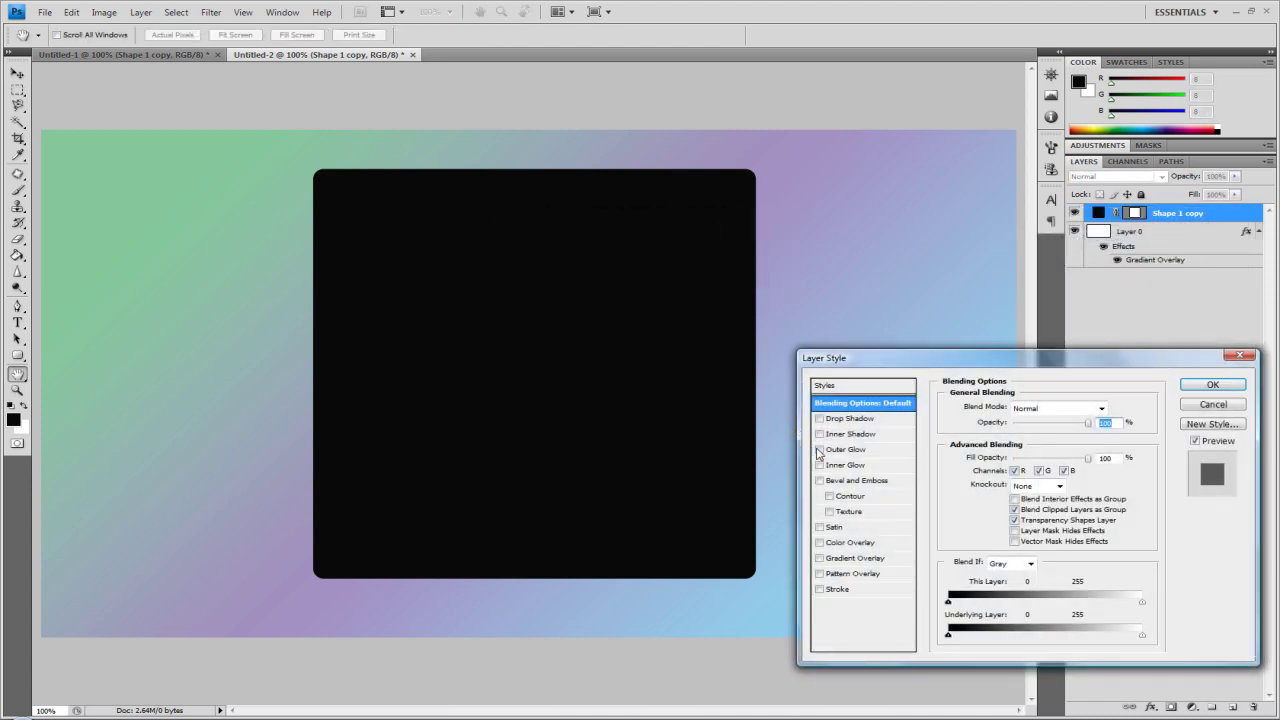
click(820, 450)
click(857, 452)
click(1040, 408)
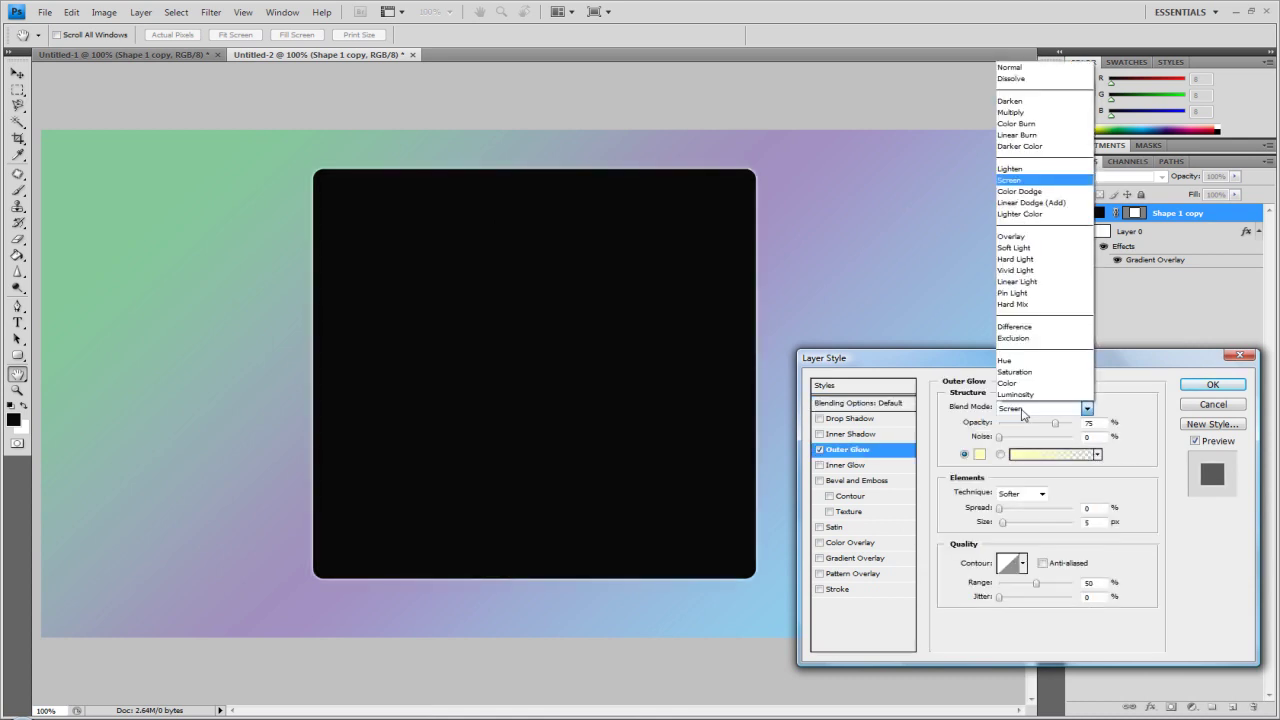
click(1010, 67)
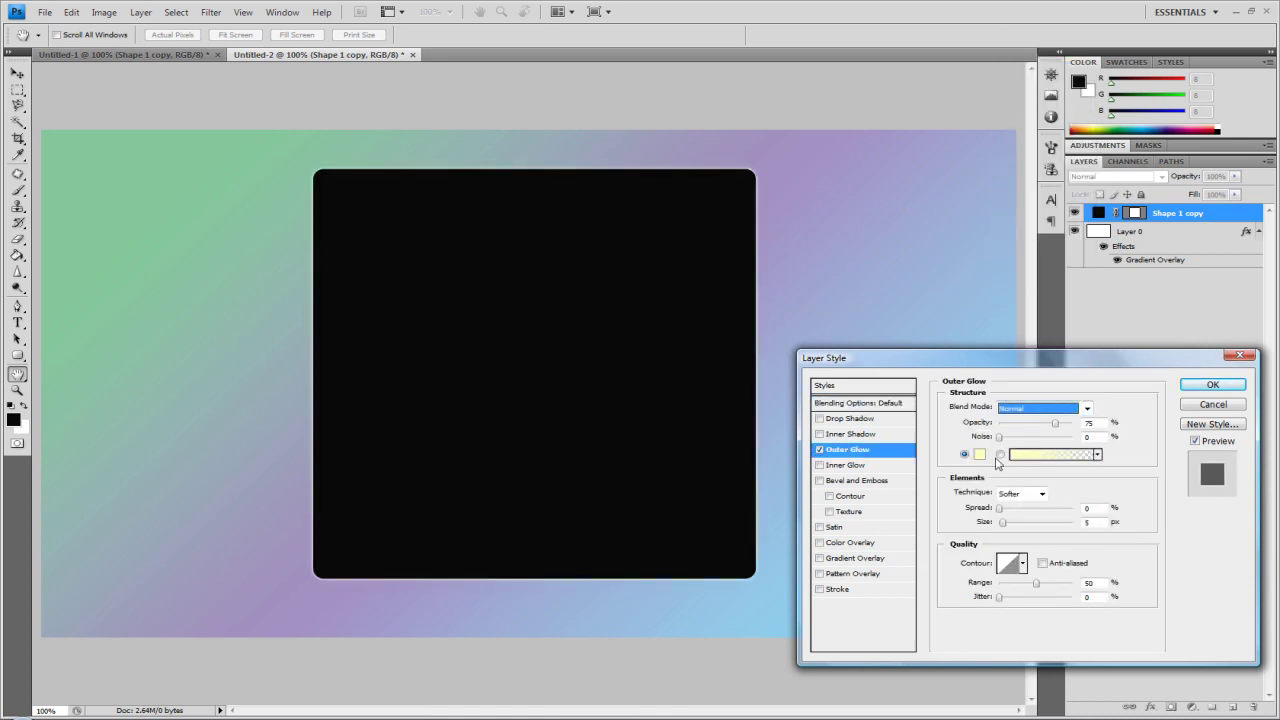
click(980, 455)
drag(705, 410, 688, 440)
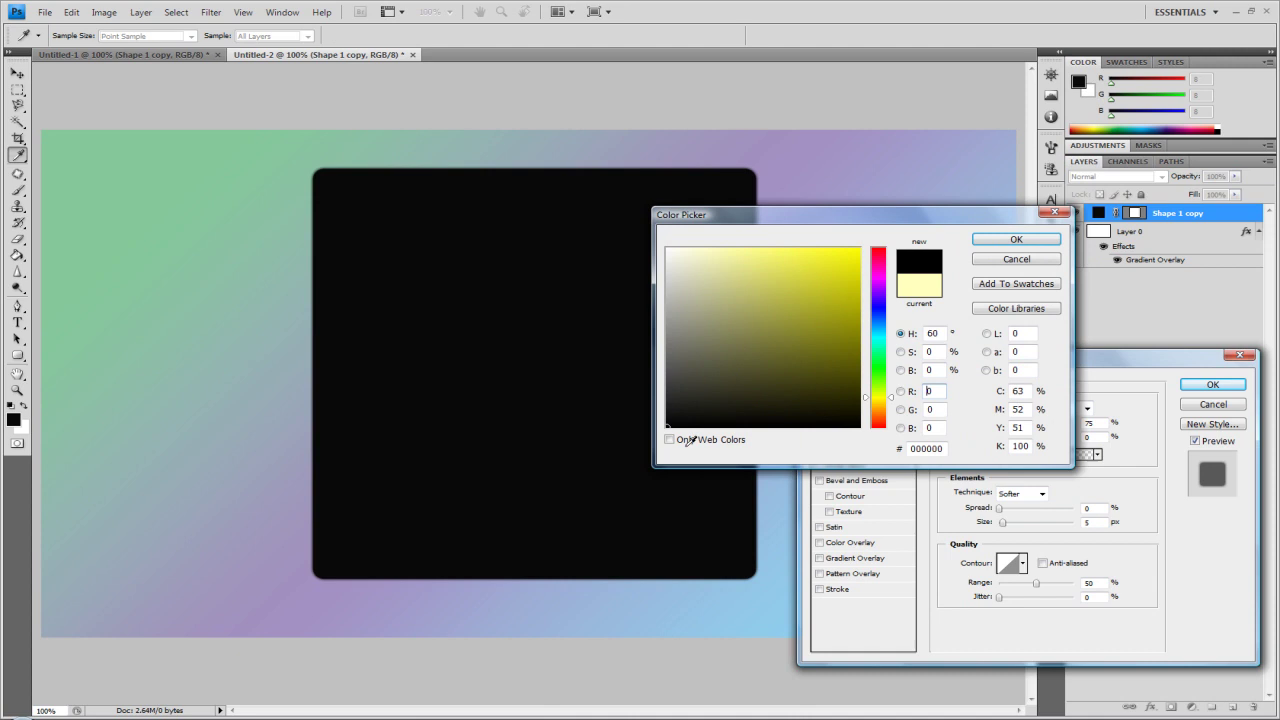
click(1038, 239)
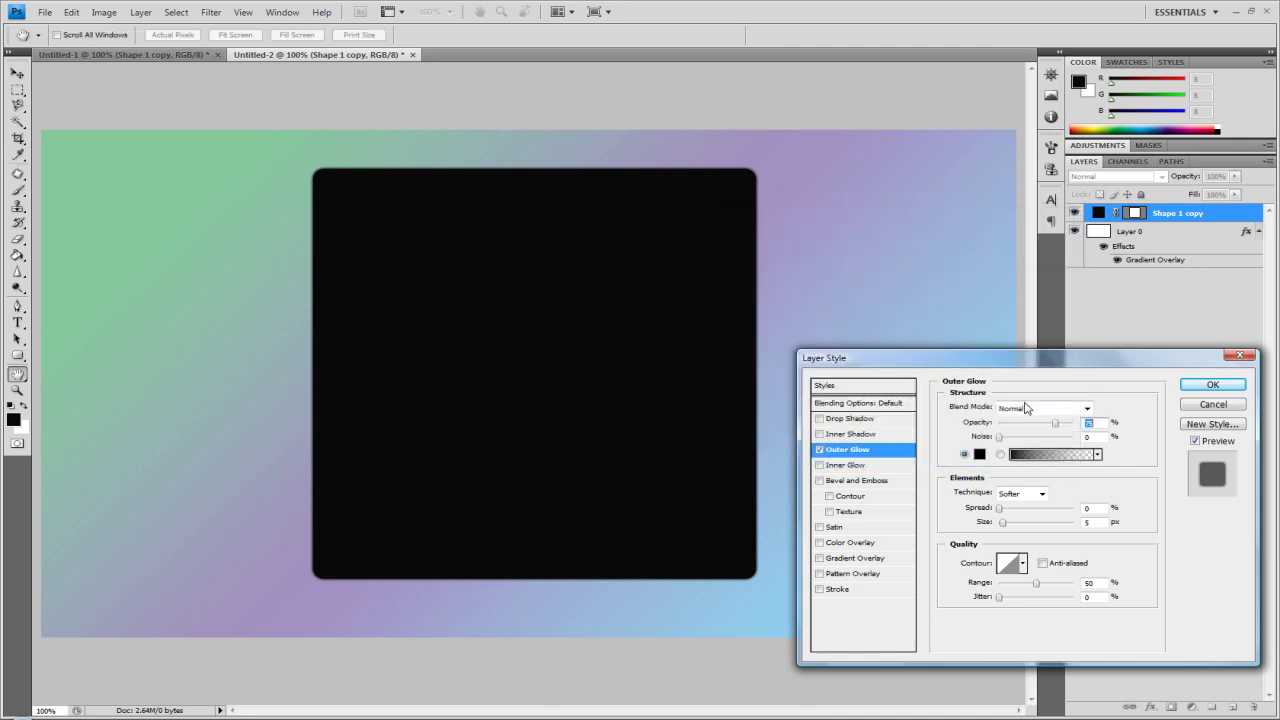
Try Screen blend mode for the glow, revert to Normal, and enable Stroke.
click(1030, 407)
click(1020, 188)
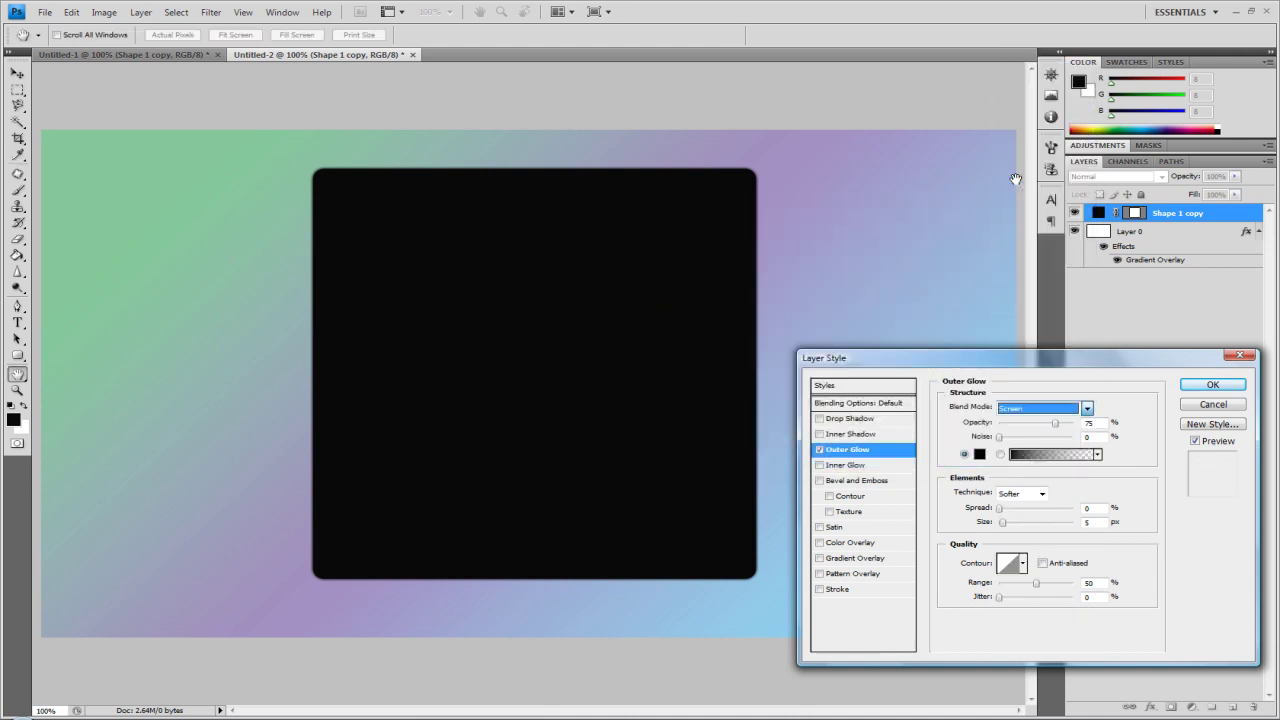
click(1046, 411)
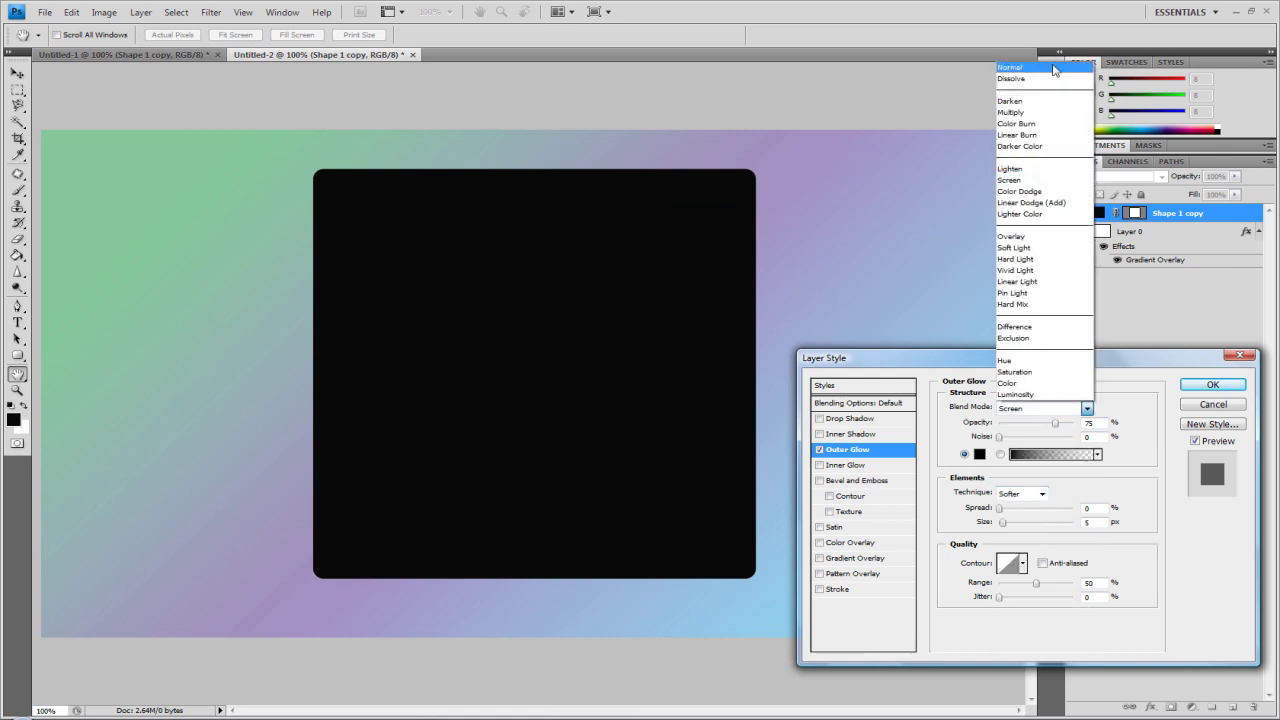
click(1052, 68)
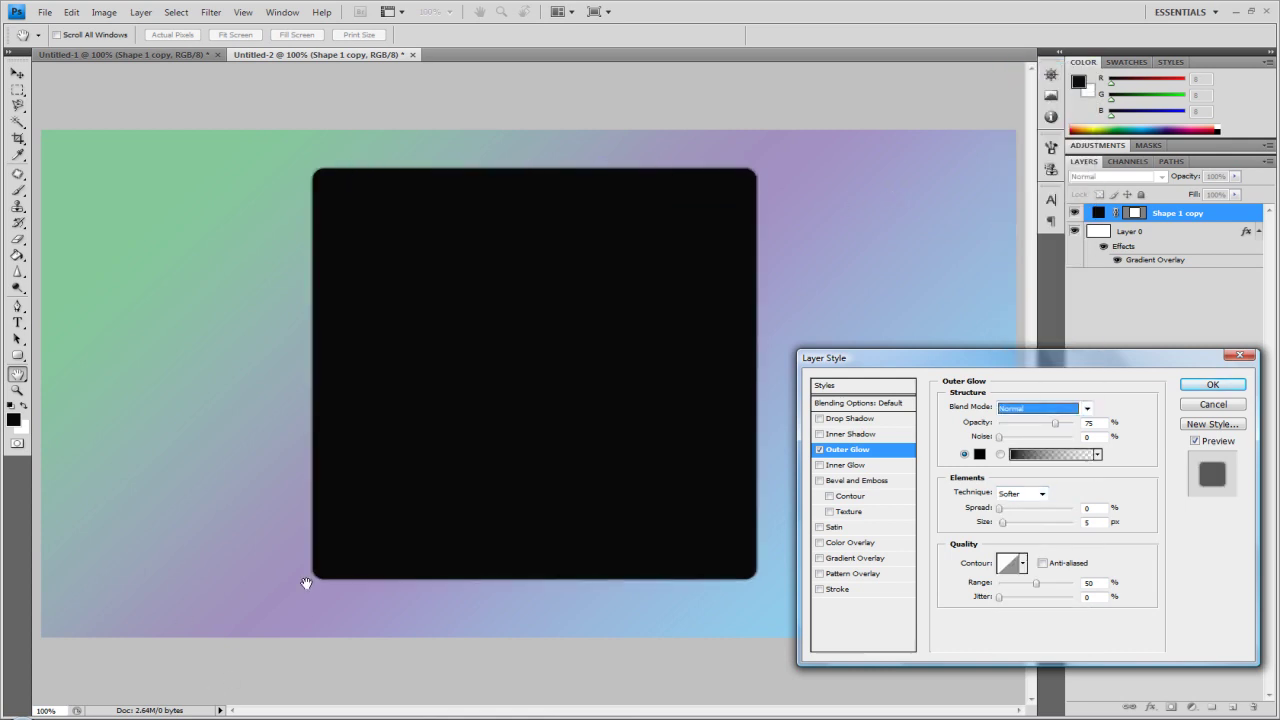
click(819, 589)
Make the stroke white, 1 px, positioned Inside.
click(836, 589)
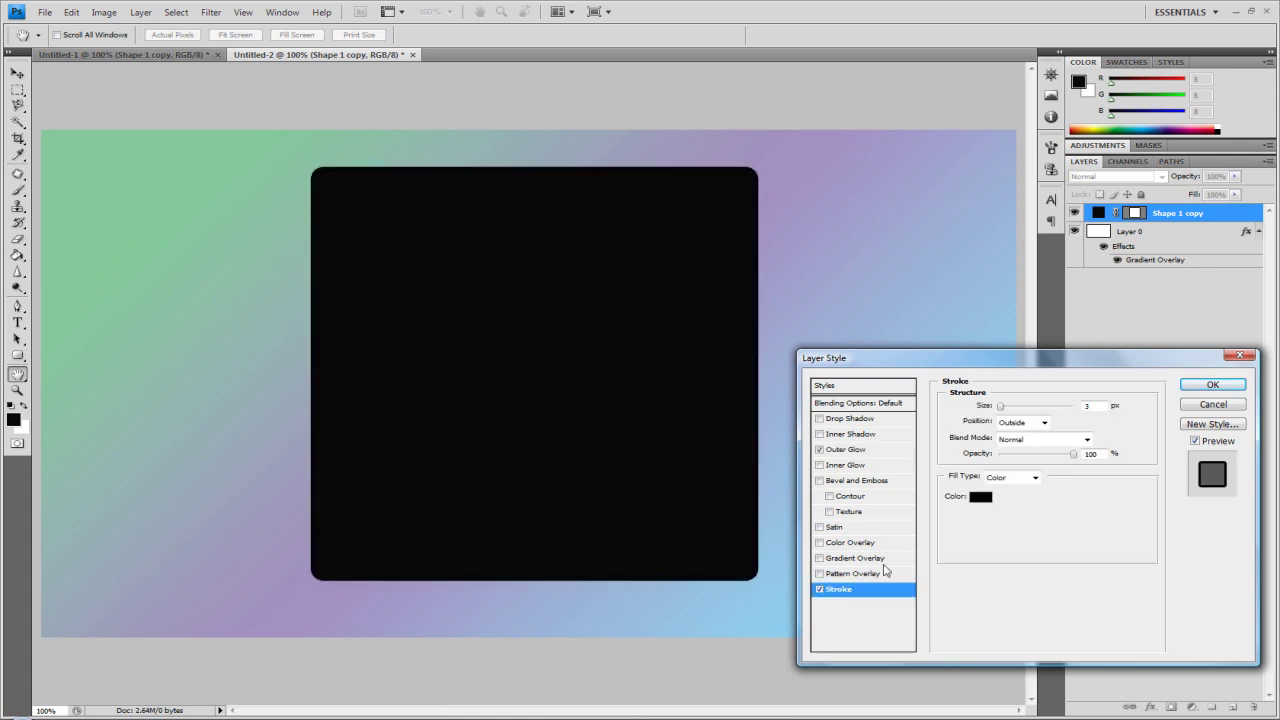
click(975, 496)
drag(737, 423, 668, 249)
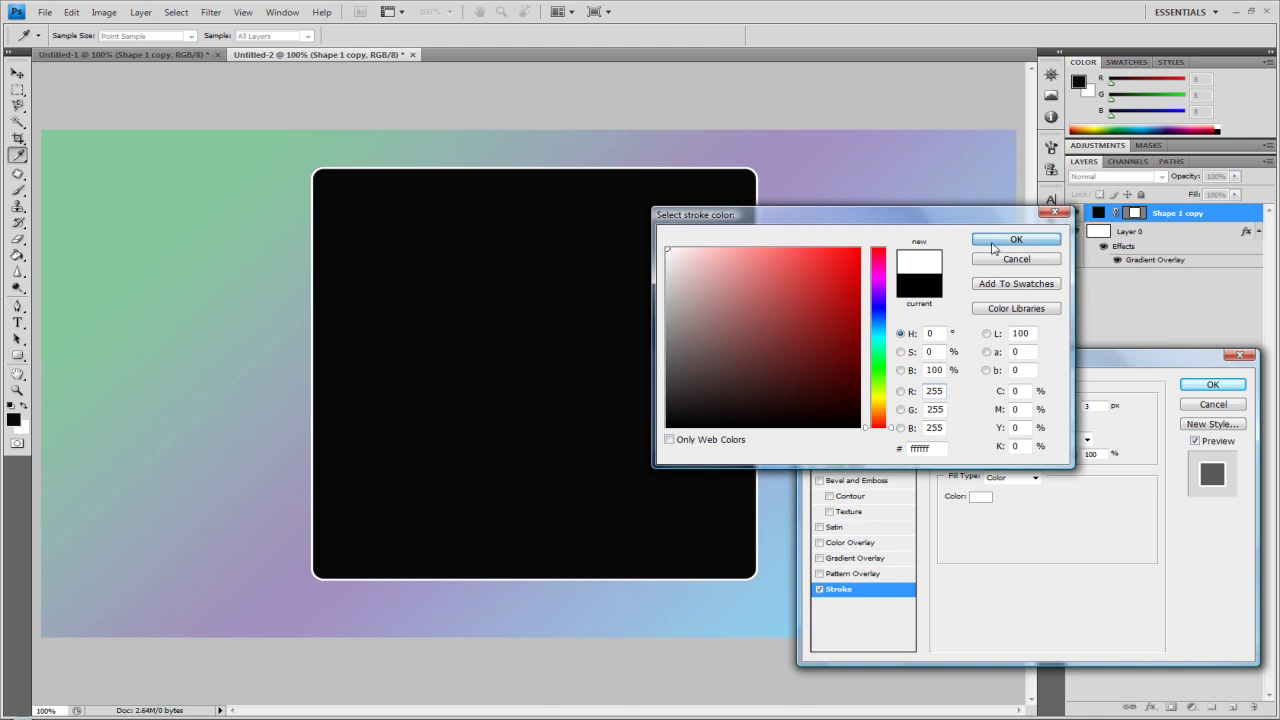
click(1015, 240)
text(1)
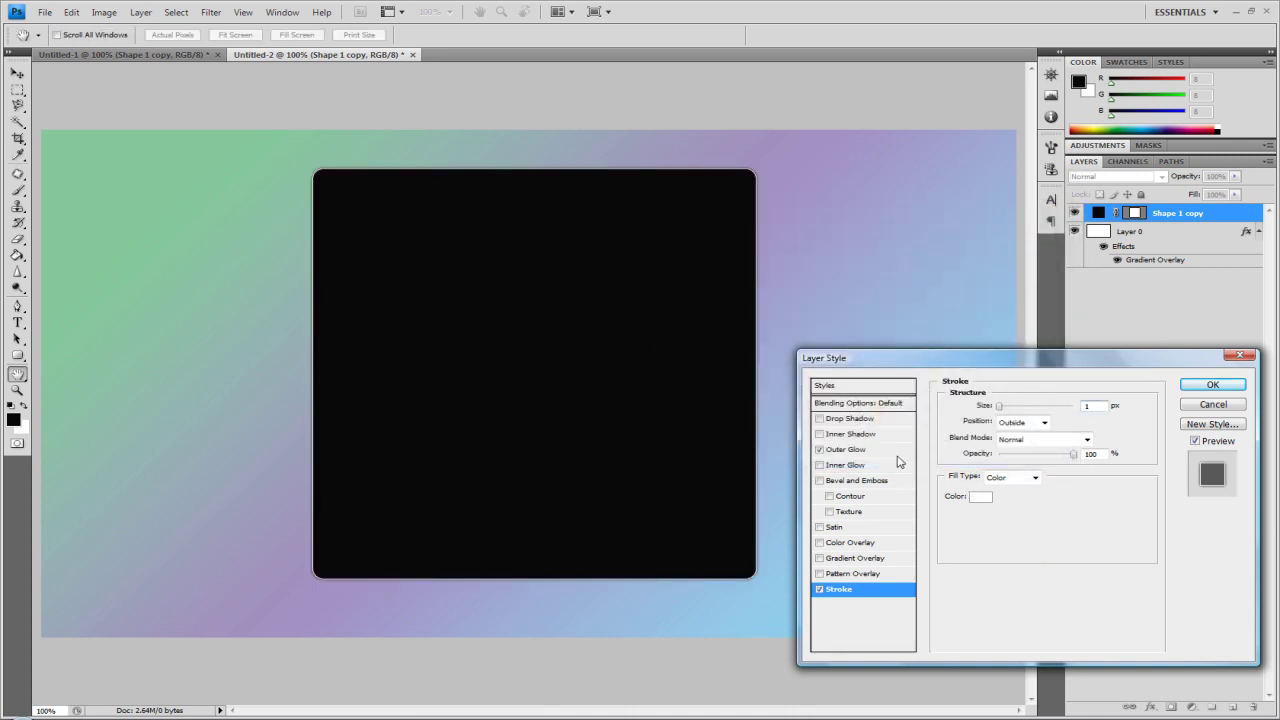
click(1020, 423)
click(1010, 448)
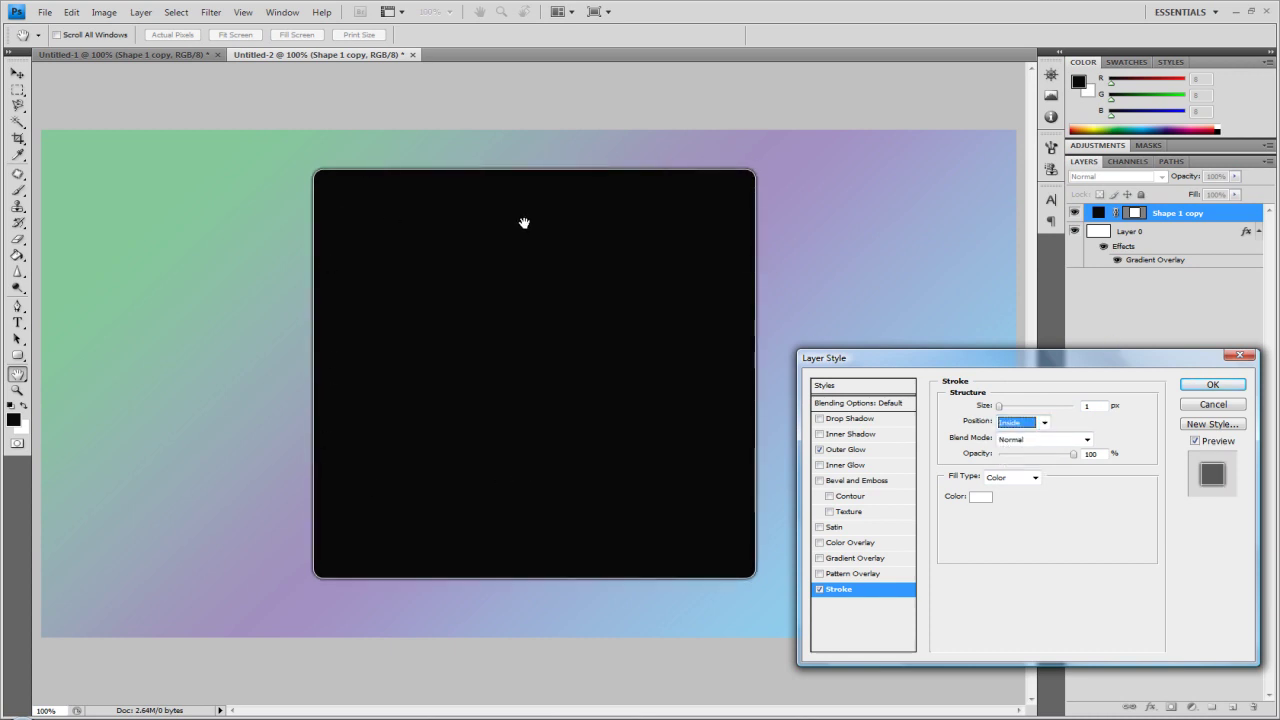
Toggle Outer Glow off and back on while setting the stroke size to 3.
click(819, 449)
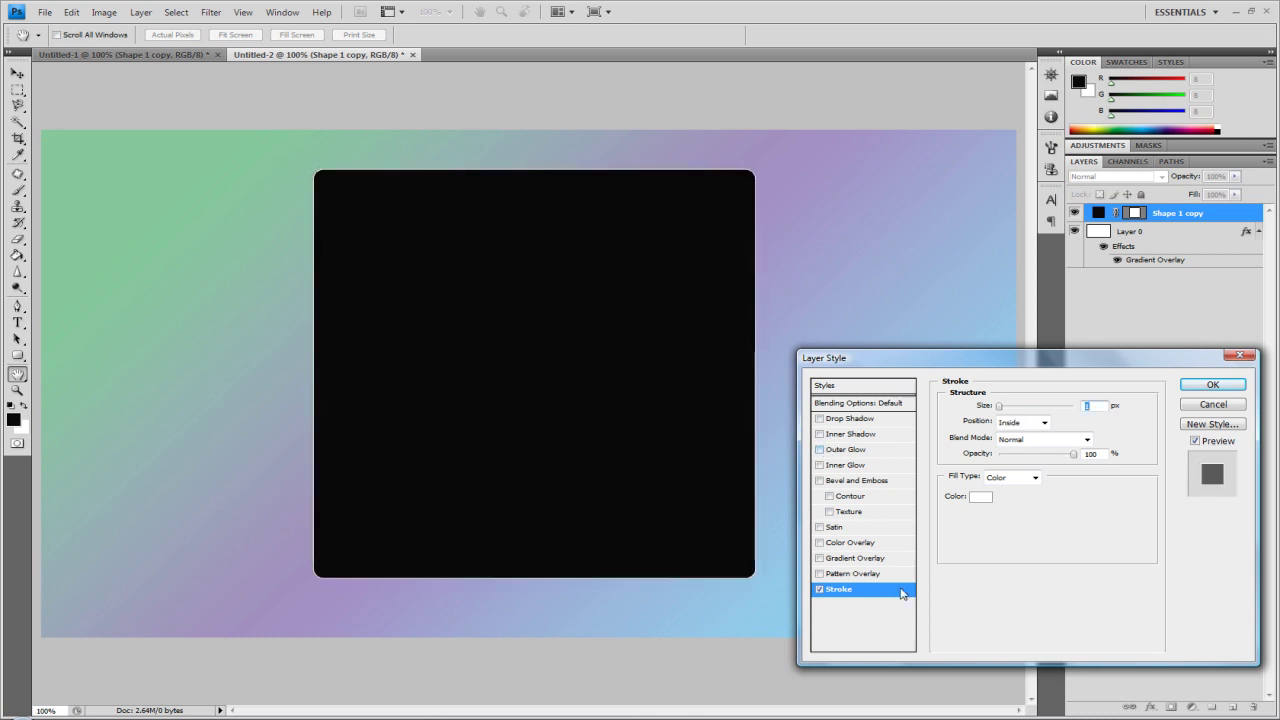
text(3)
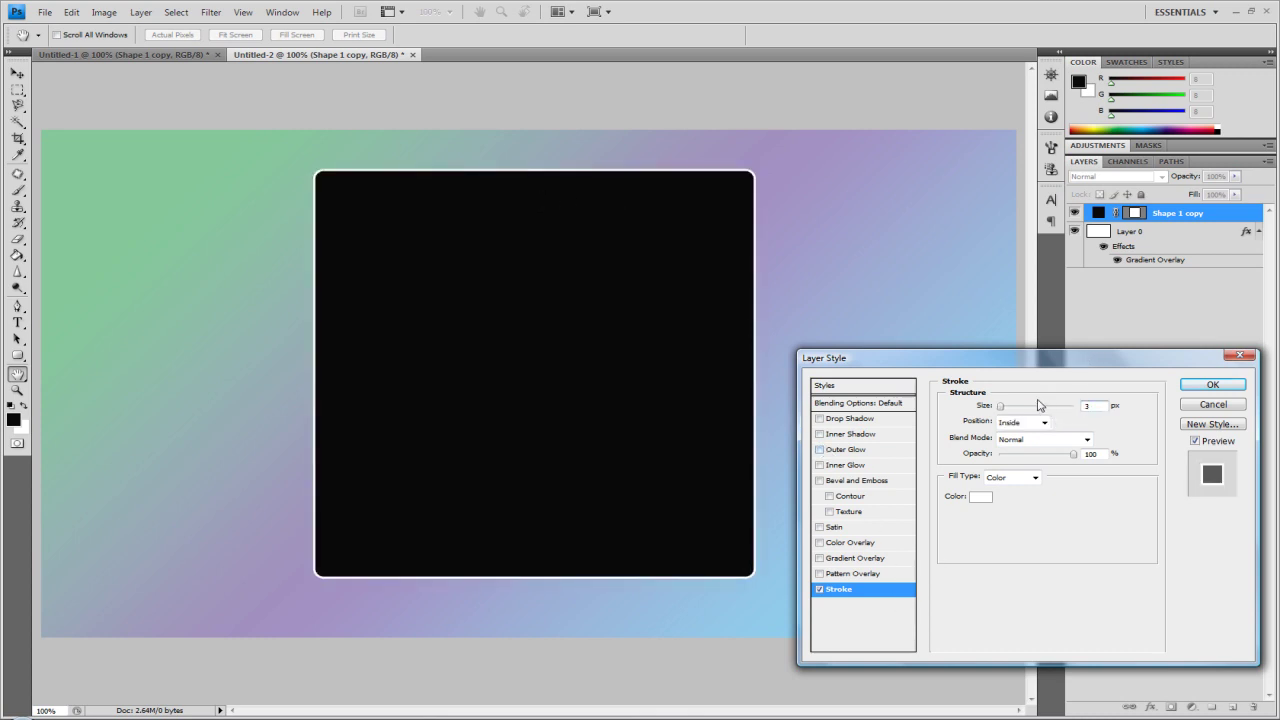
click(819, 449)
Set the stroke to 1 px, apply the styles, and collapse both layers' effect lists.
text(1)
click(1238, 387)
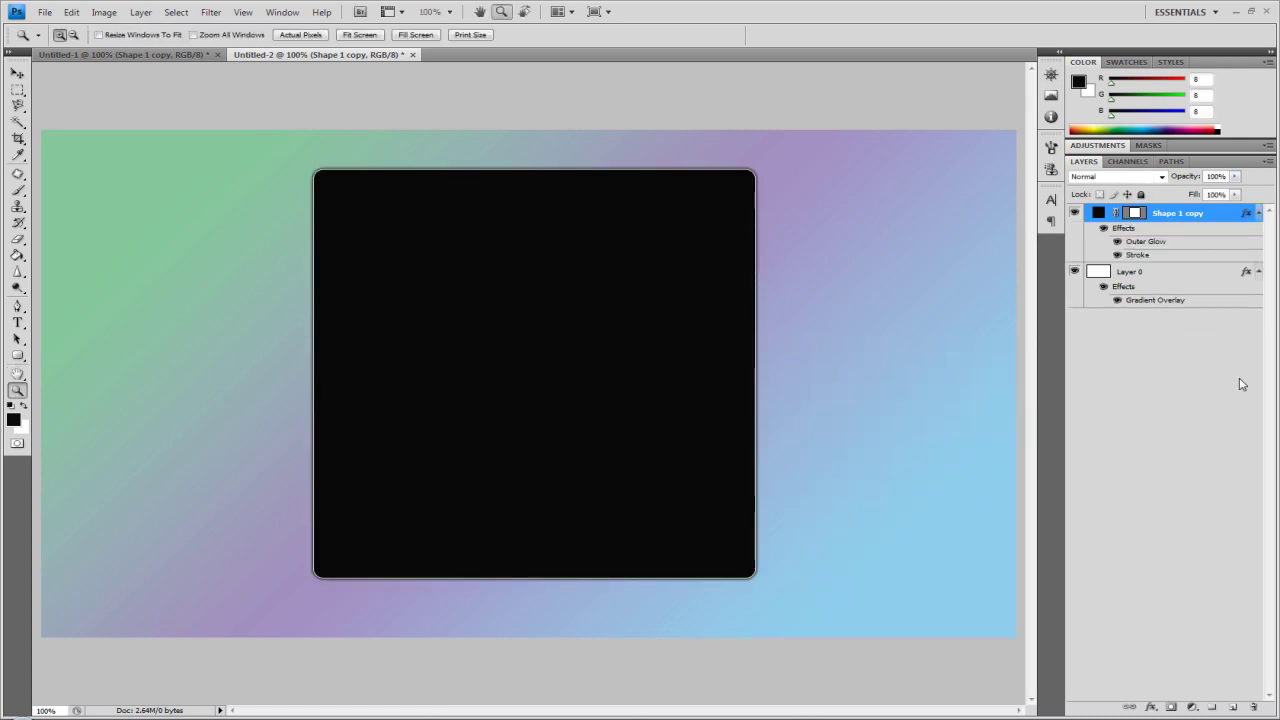
click(1258, 214)
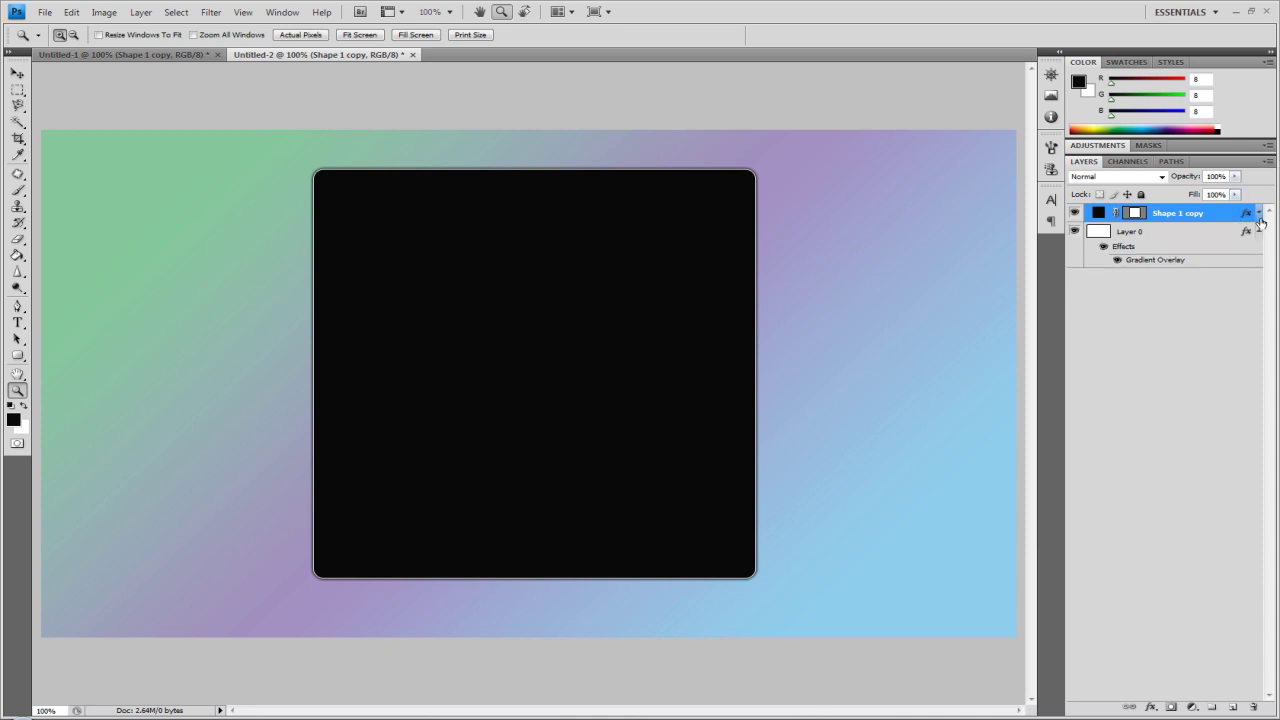
click(1258, 231)
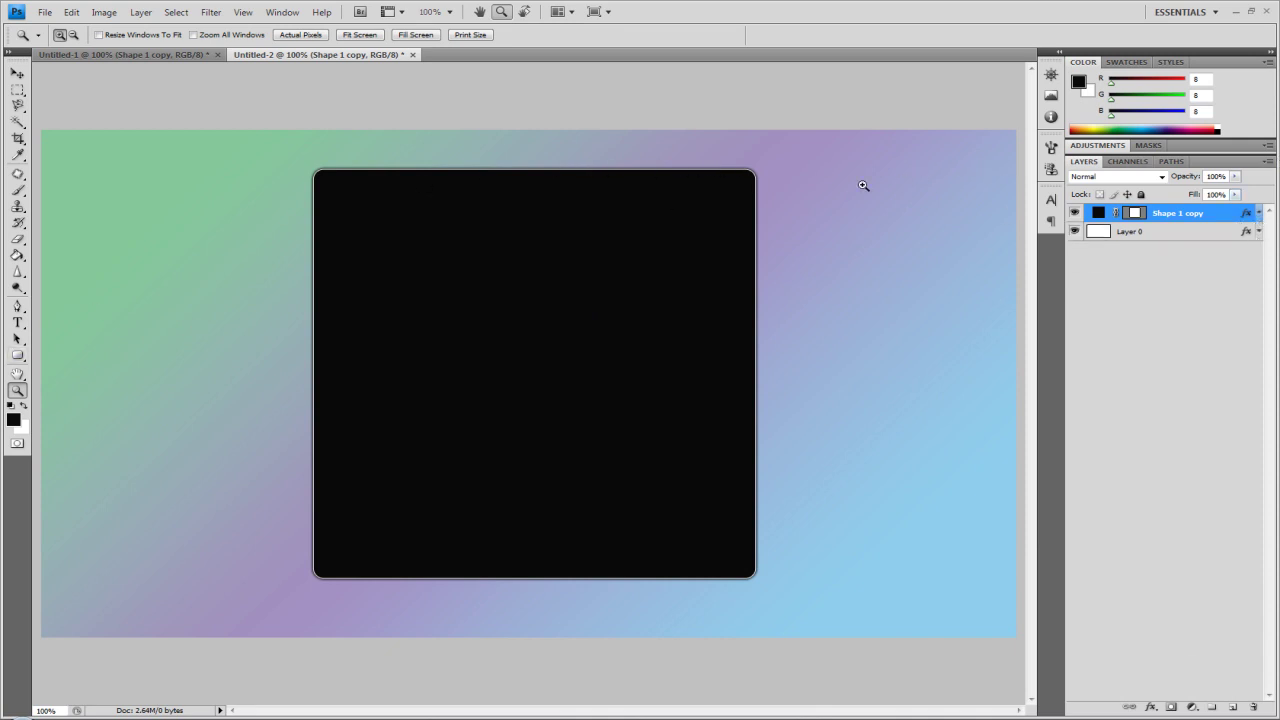
click(1135, 231)
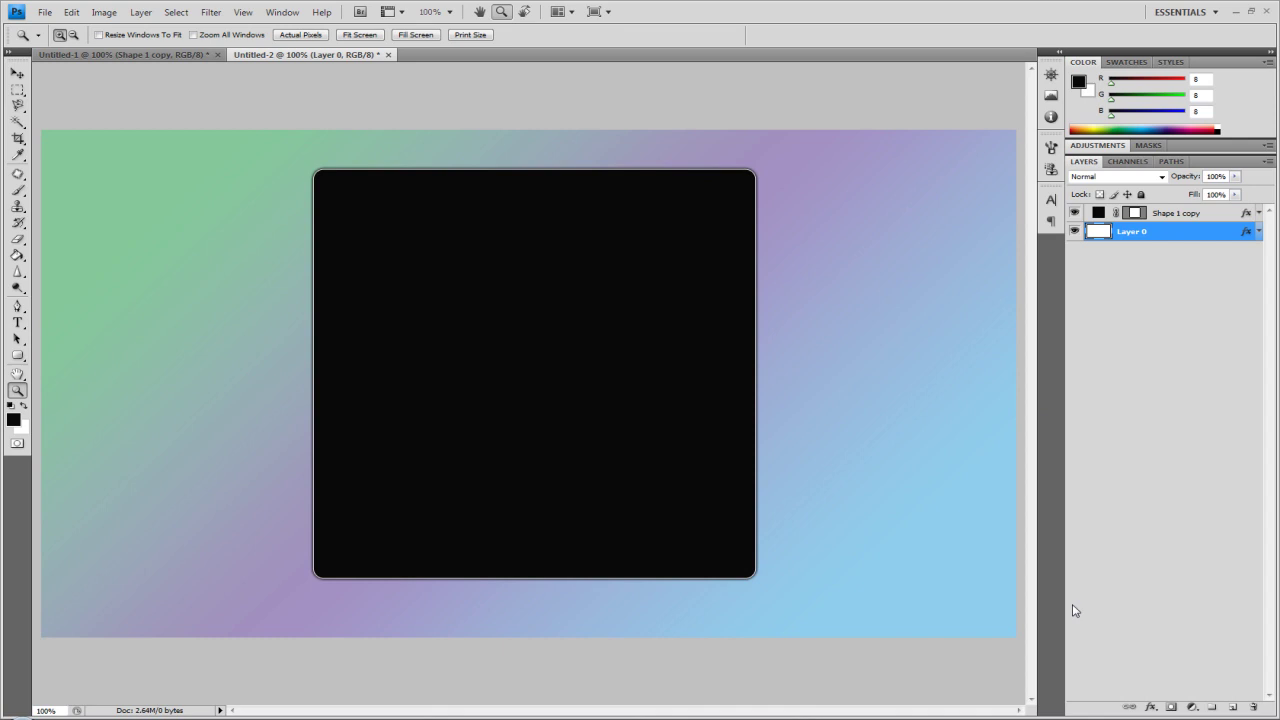
right_click(1205, 214)
Reopen Blending Options and change the stroke to a Shape Burst gradient fill.
click(1100, 240)
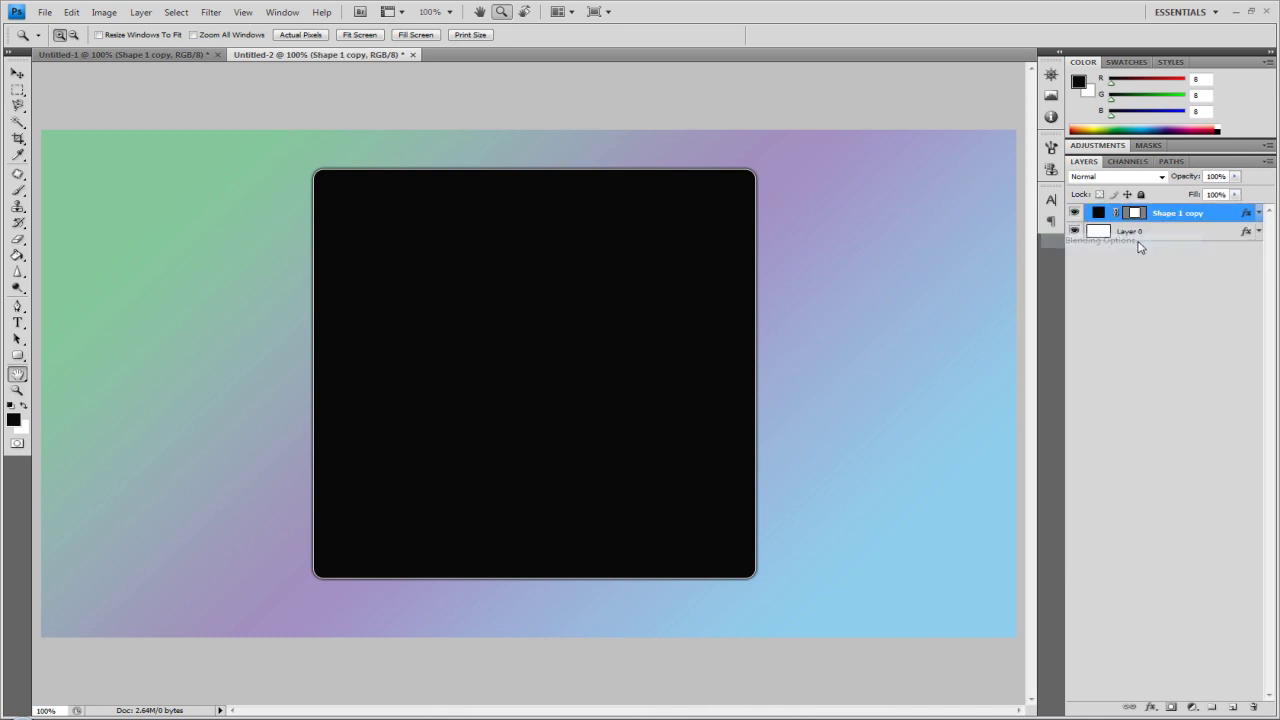
click(848, 590)
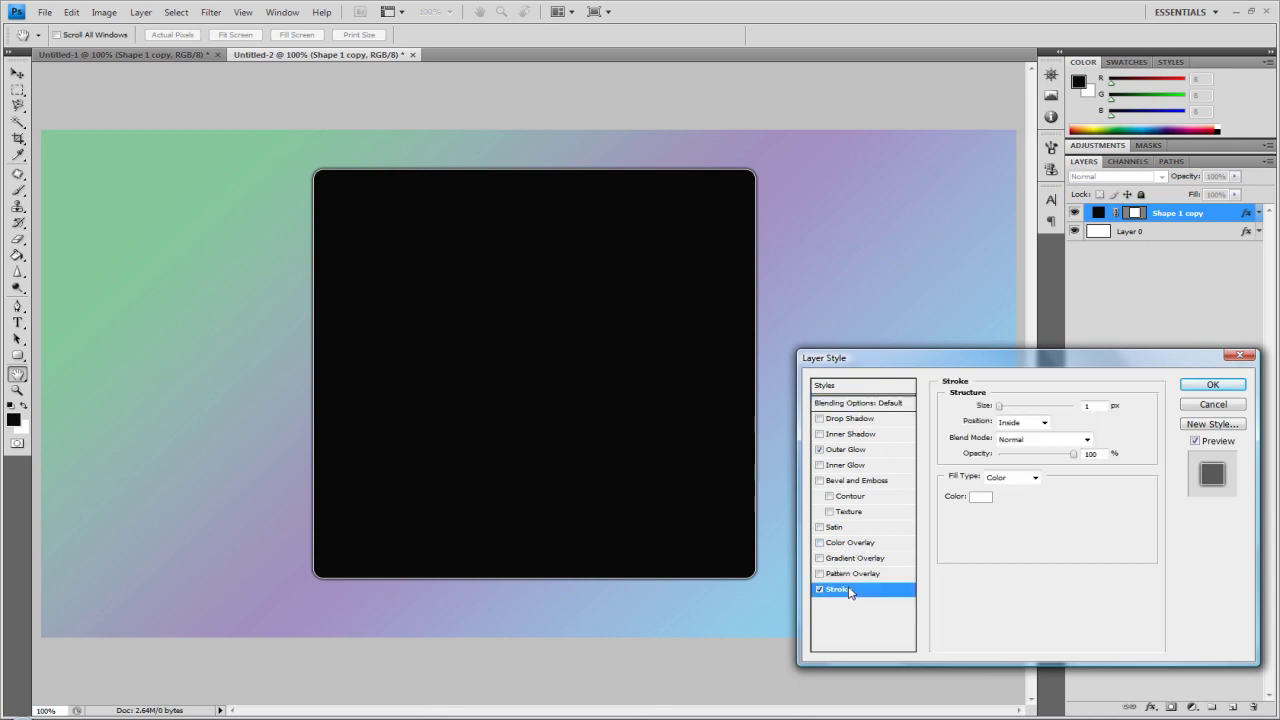
click(1008, 479)
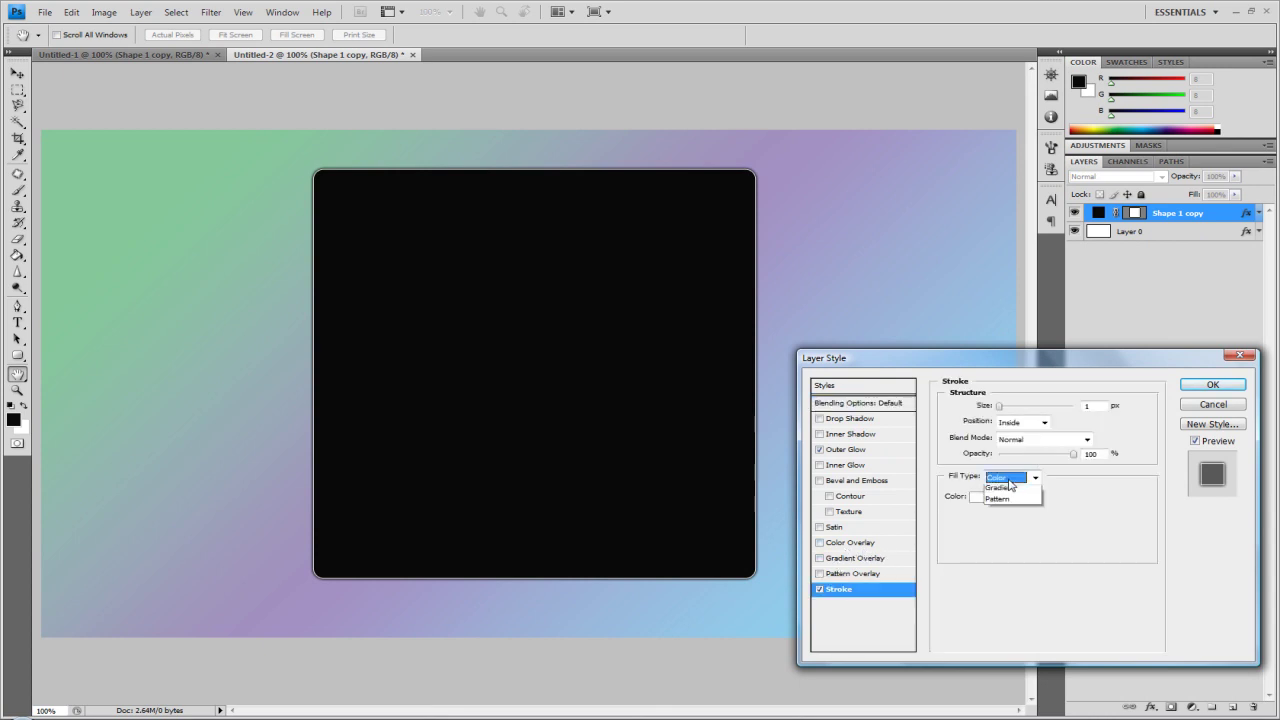
click(999, 503)
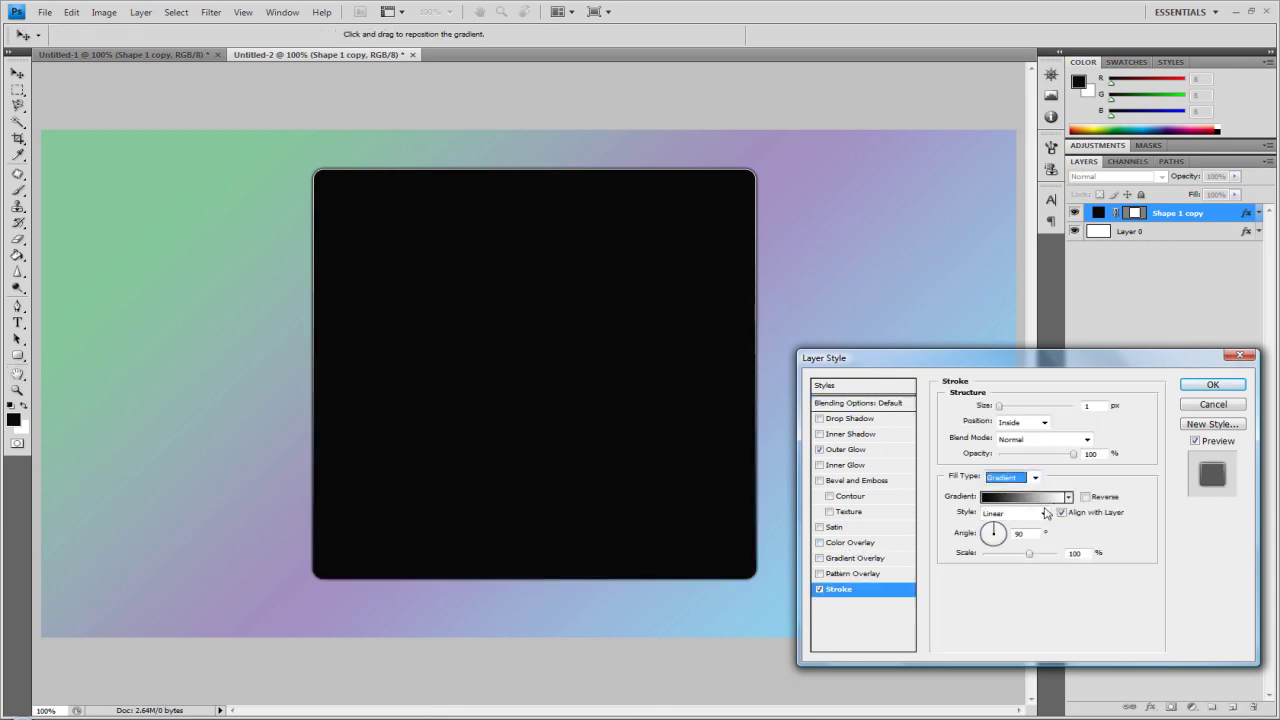
click(1041, 514)
click(999, 586)
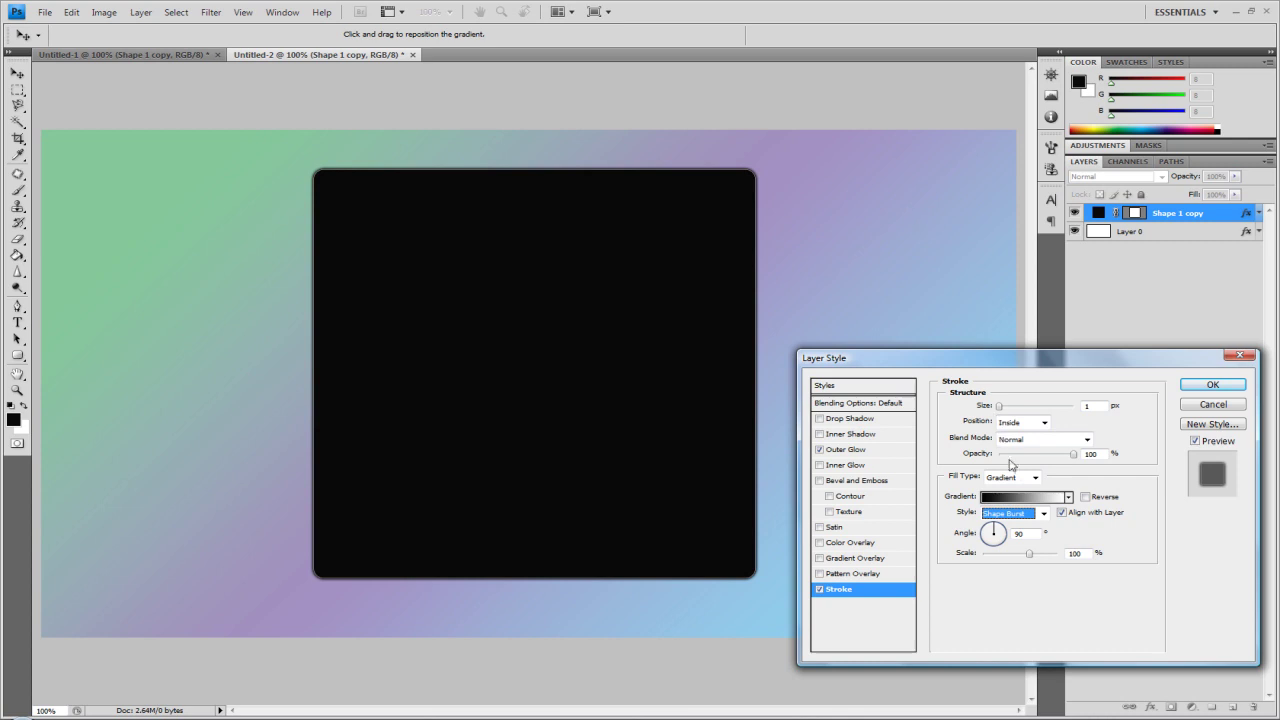
Set the stroke opacity to 0% and its size to 2 px.
drag(1075, 455, 1069, 456)
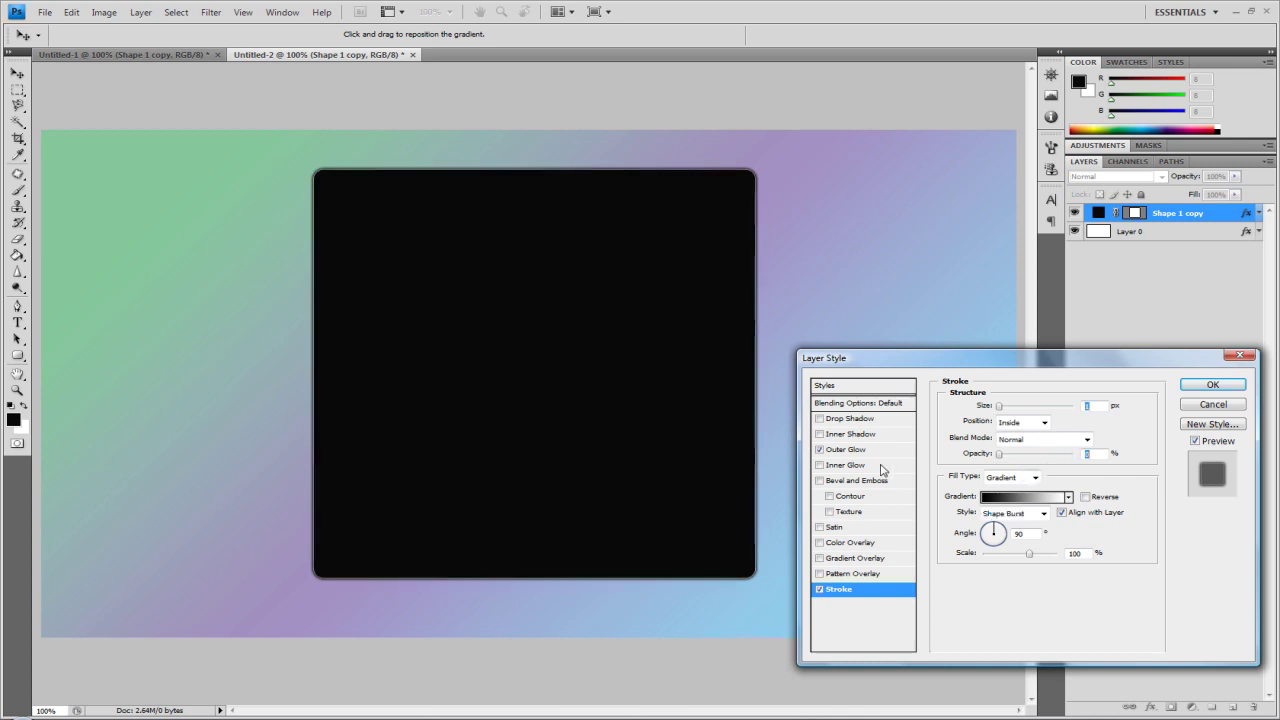
text(0)
key(Tab)
text(2)
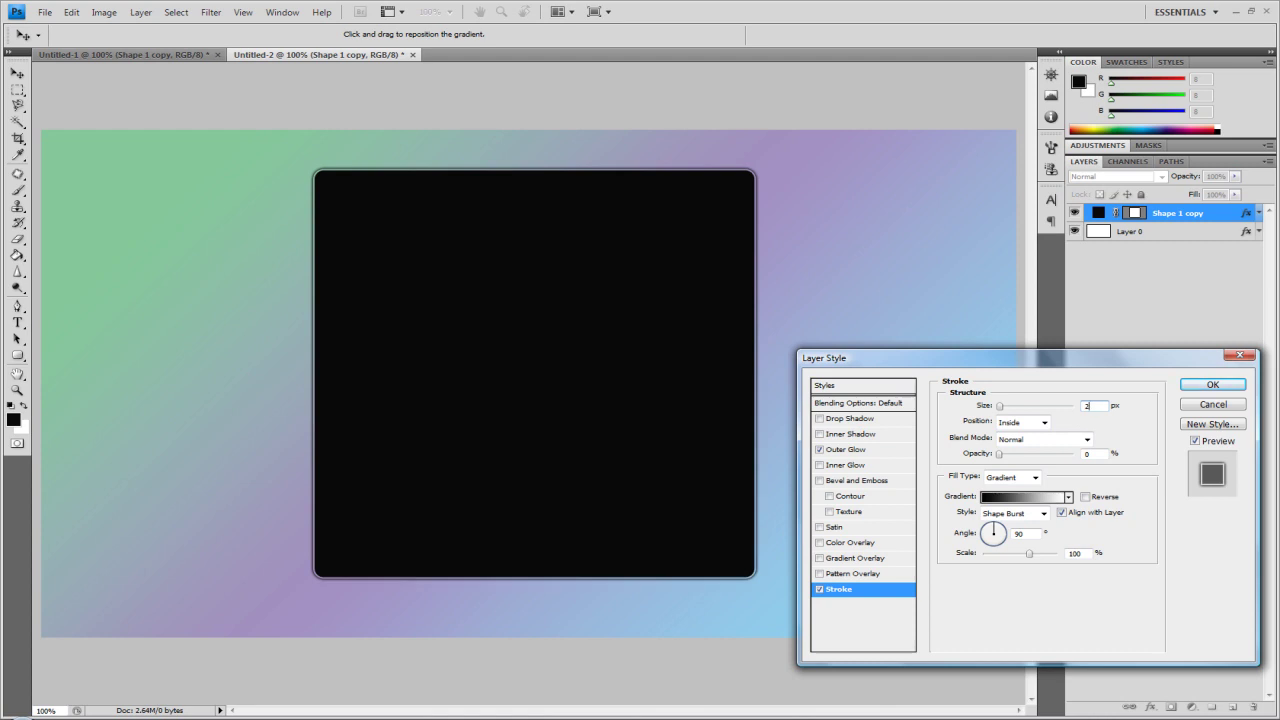
Apply the stroke, zoom in to inspect the square's corner, return to 100%, and reopen its layer style.
click(1212, 384)
key(z)
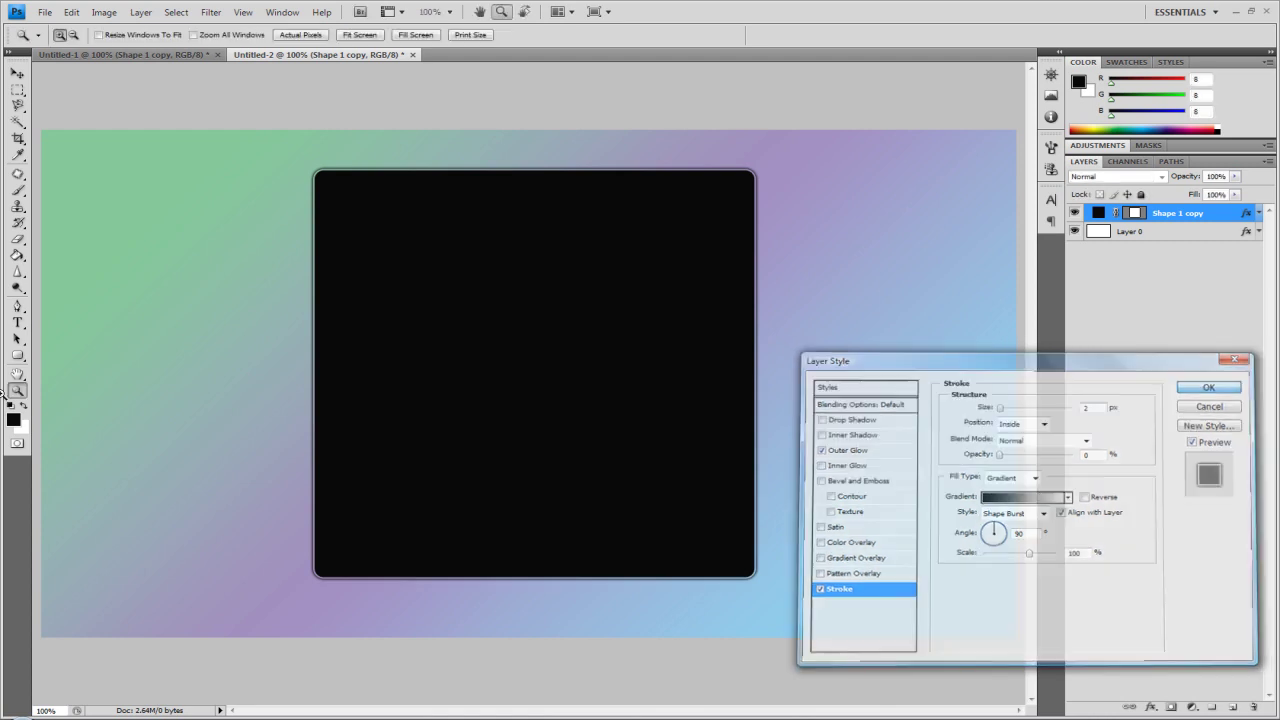
click(463, 407)
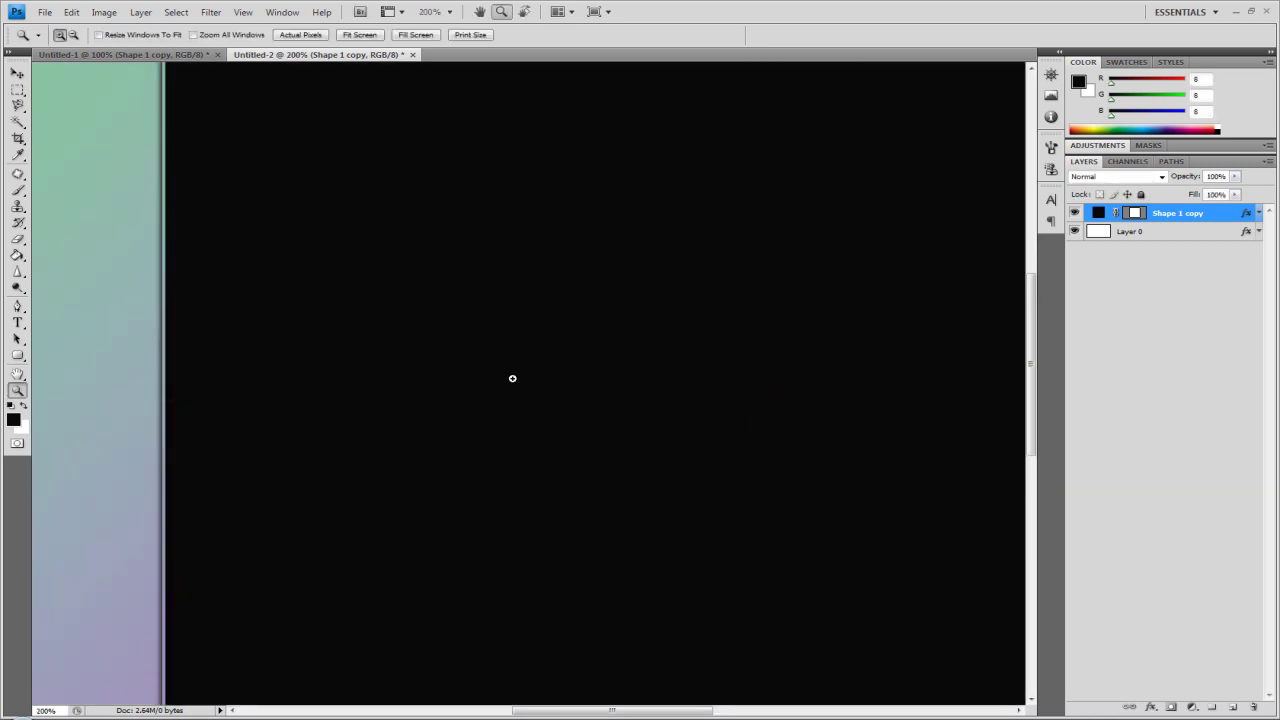
scroll(511, 378, up, 5)
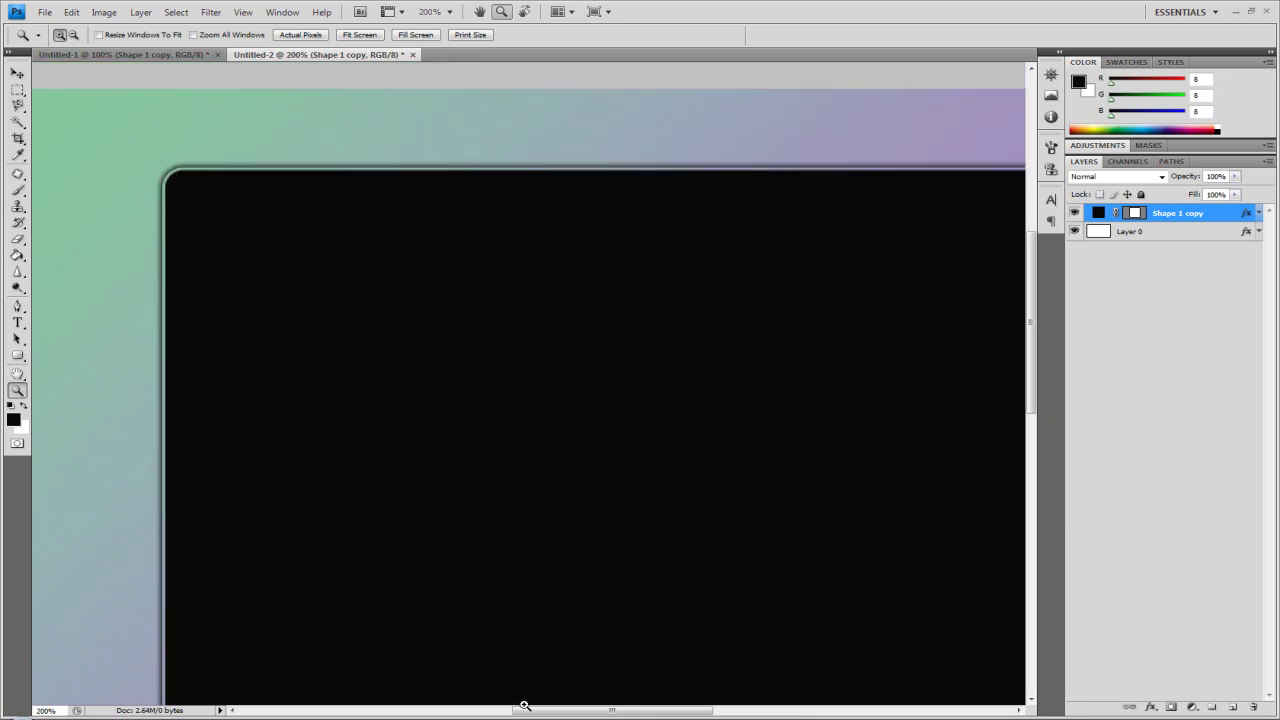
drag(531, 712, 560, 710)
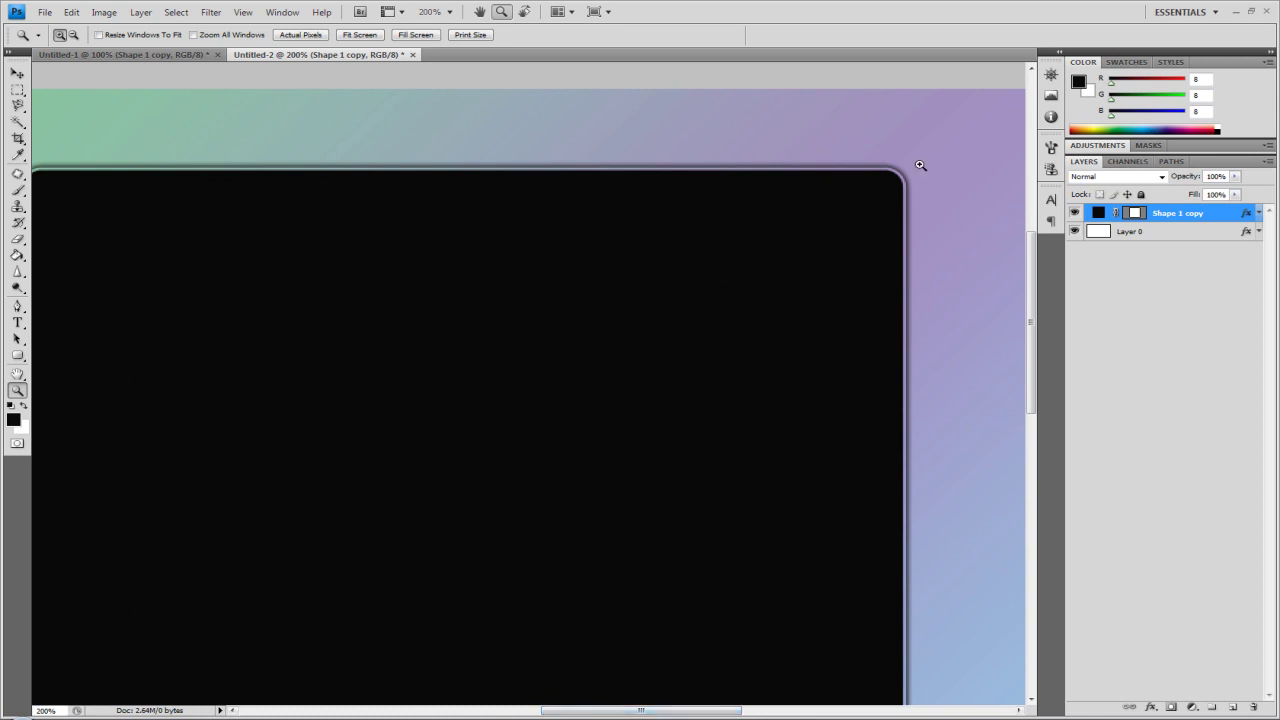
right_click(328, 156)
click(354, 182)
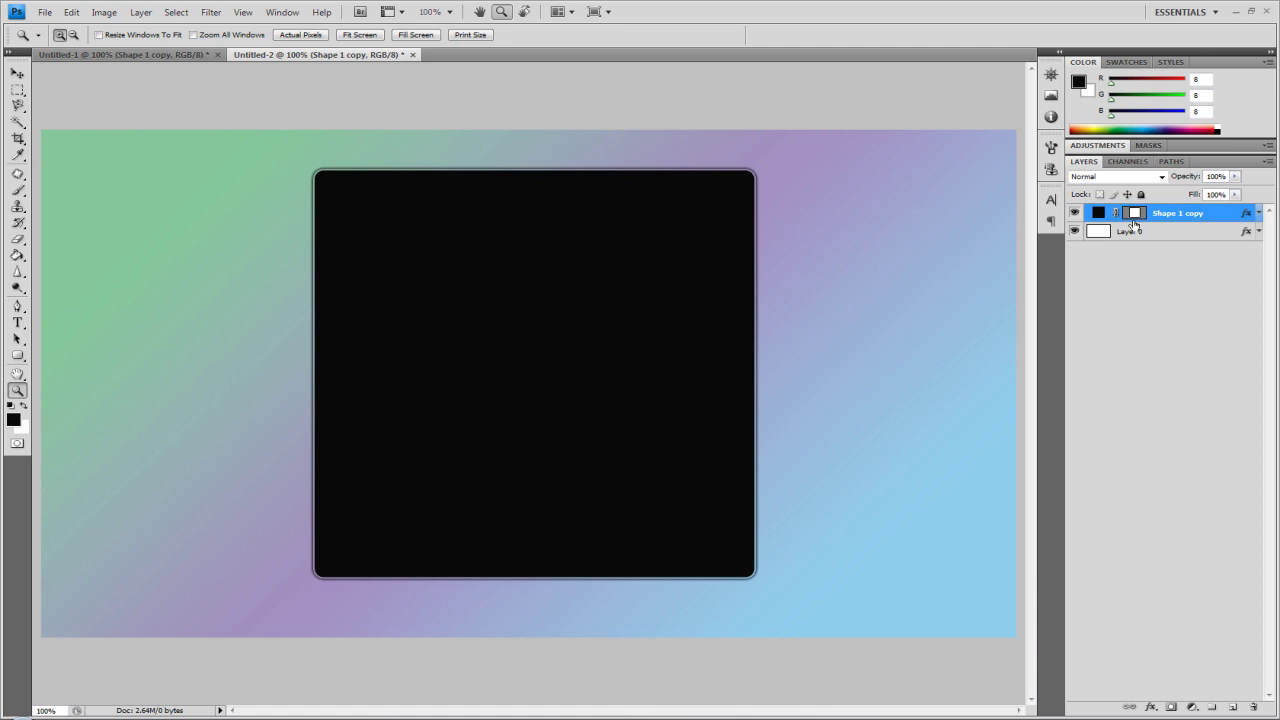
double_click(1216, 212)
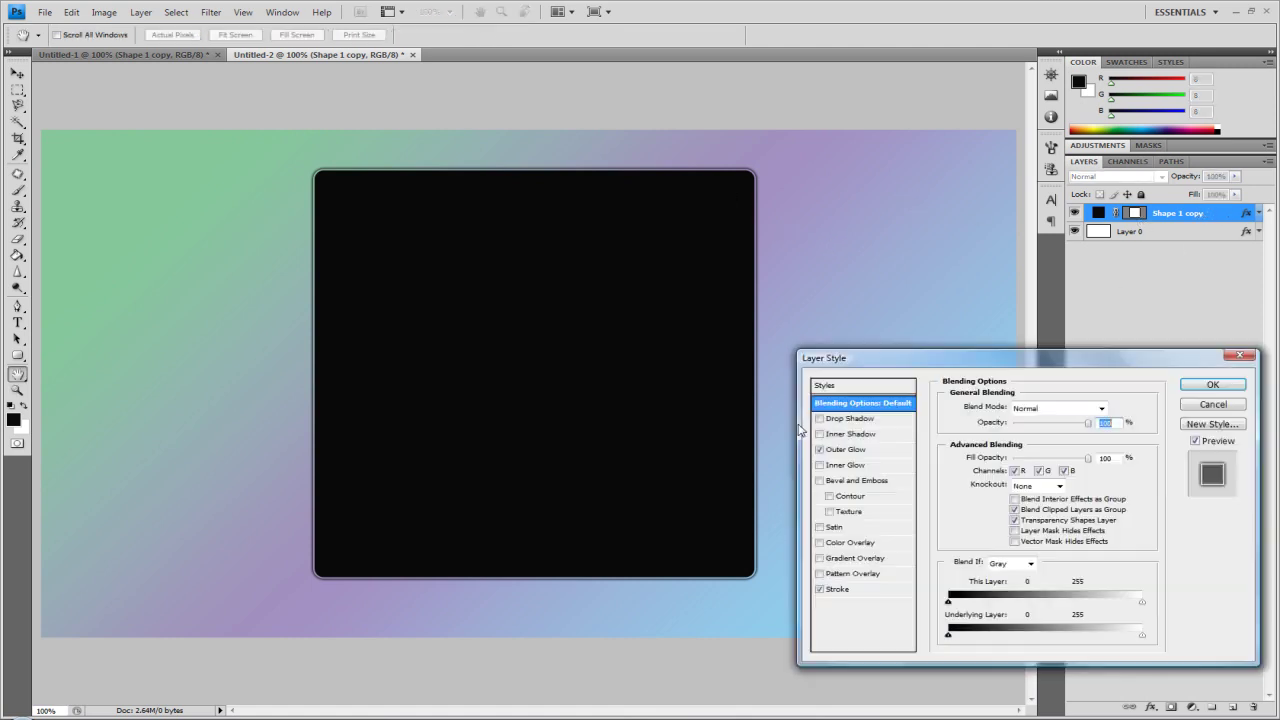
Reduce the Shape Burst gradient stroke on the square to 1 px and apply the layer style.
click(860, 590)
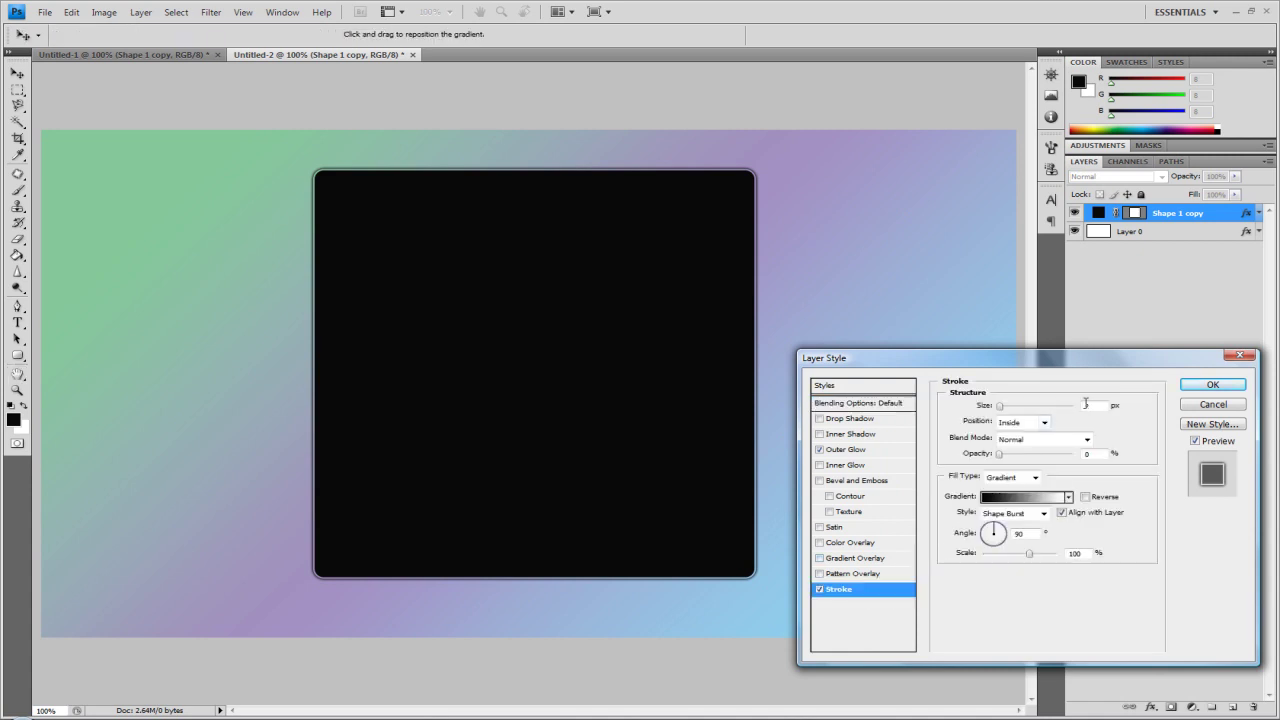
text(1)
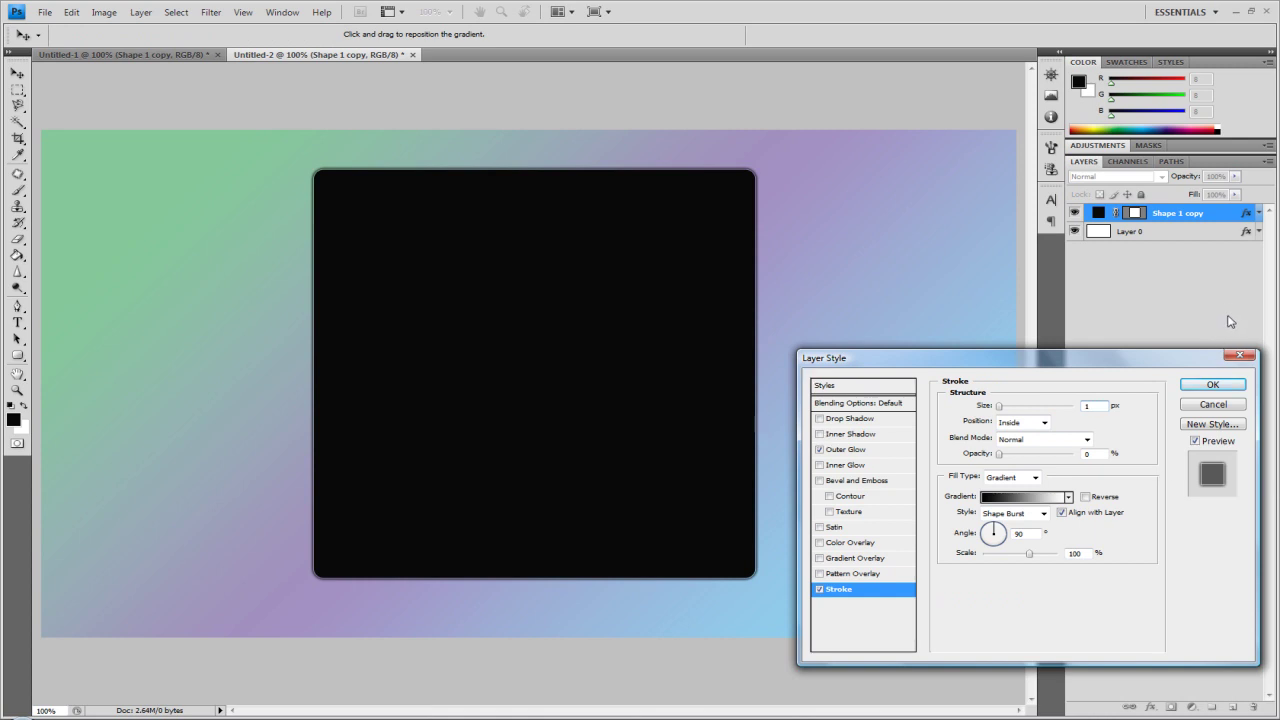
click(1238, 390)
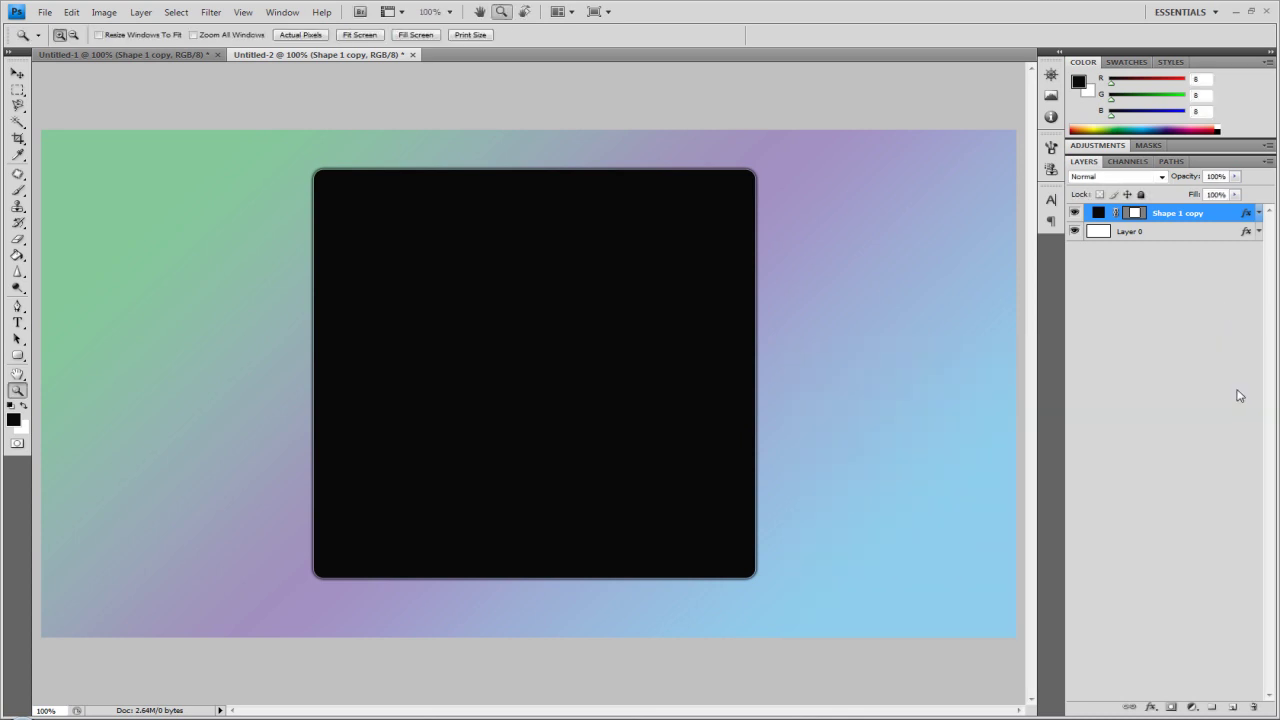